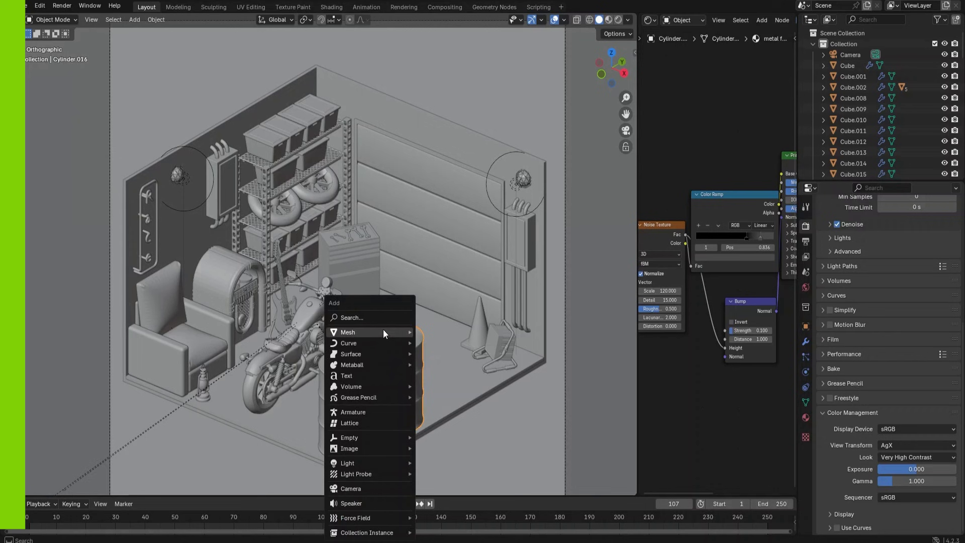
- Add a cylinder, raise it, and shrink it into a short log at 0.7 scale
mouse_move(383, 331)
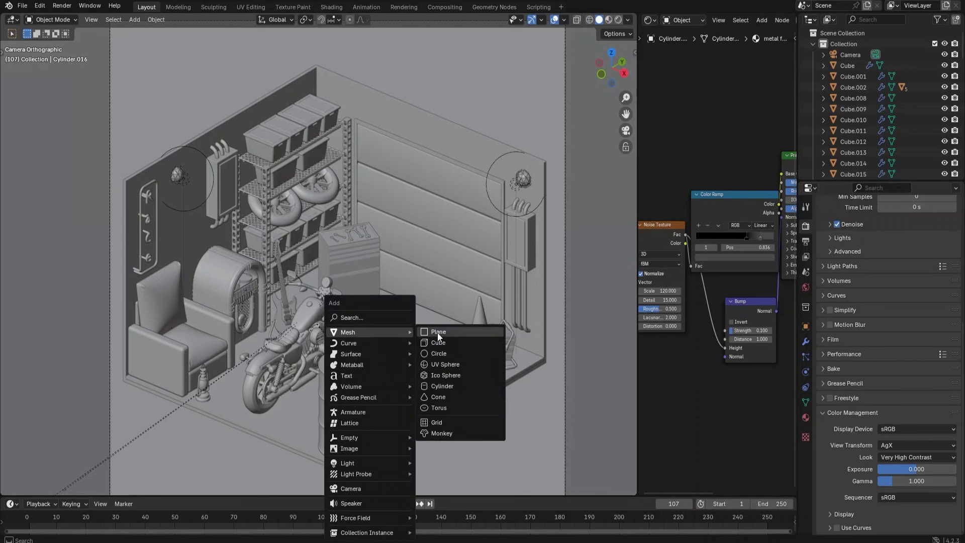
left_click(448, 384)
key("g")
key("z")
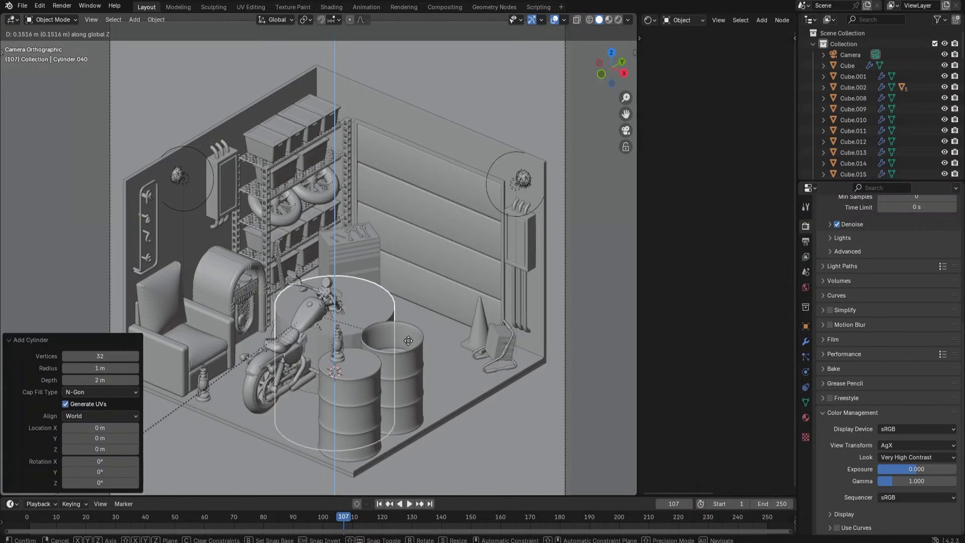
left_click(423, 224)
key("s")
left_click(390, 240)
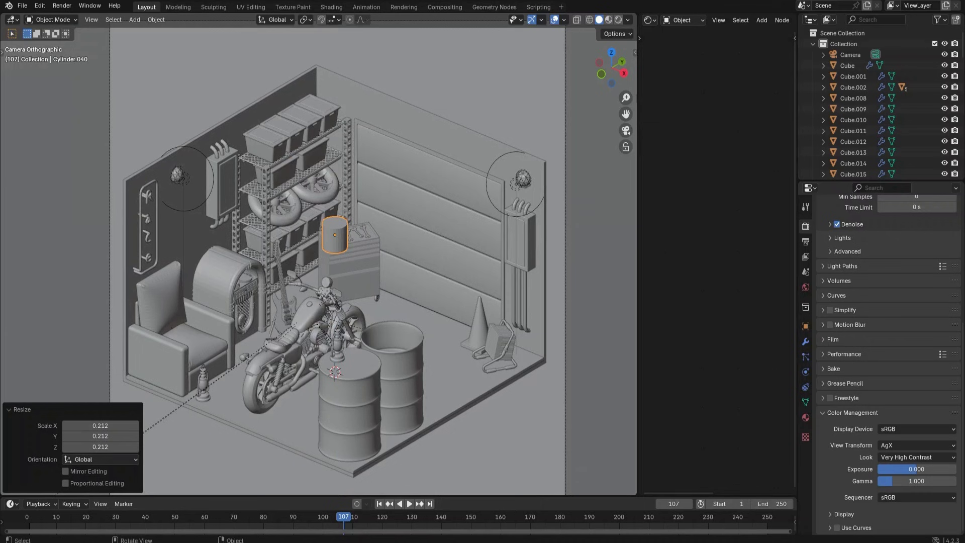
key("s")
key("z")
left_click(427, 260)
key("s")
left_click(396, 261)
- Rotate the cylinder 90° about the X axis so it lies flat
key("r")
key("x")
key("9")
key("0")
key("Return")
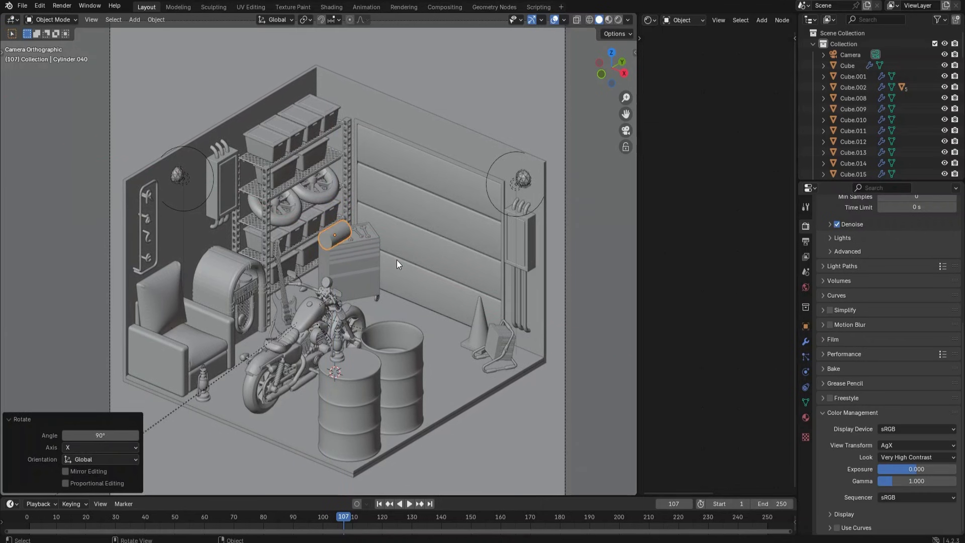
- In top view, place the log over the barrel and turn it around the vertical axis
key("KP_7")
key("g")
left_click(508, 321)
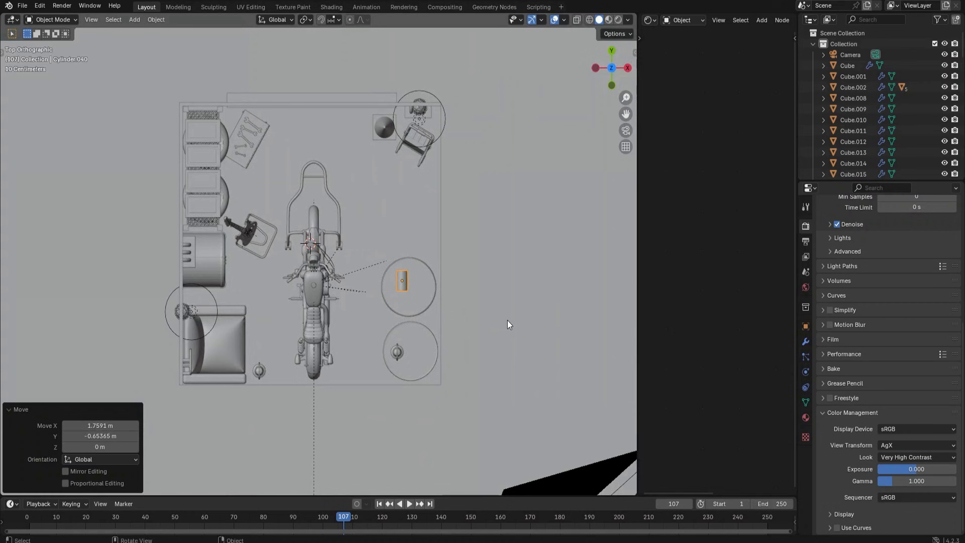
key("s")
key("r")
left_click(465, 272)
- Duplicate the log twice, angle each copy, and nudge the second log left into a cluster
key("shift+d")
left_click(481, 279)
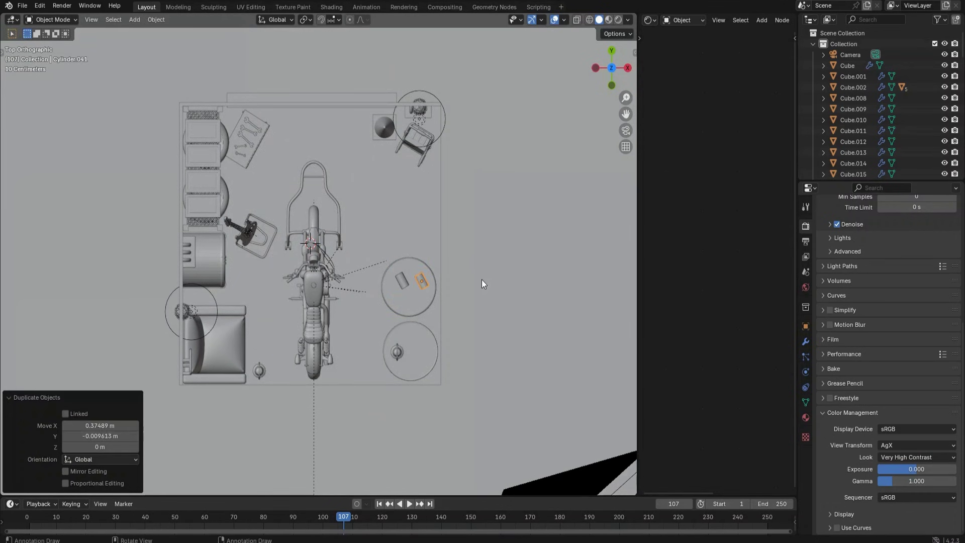
key("r")
left_click(449, 310)
key("shift+d")
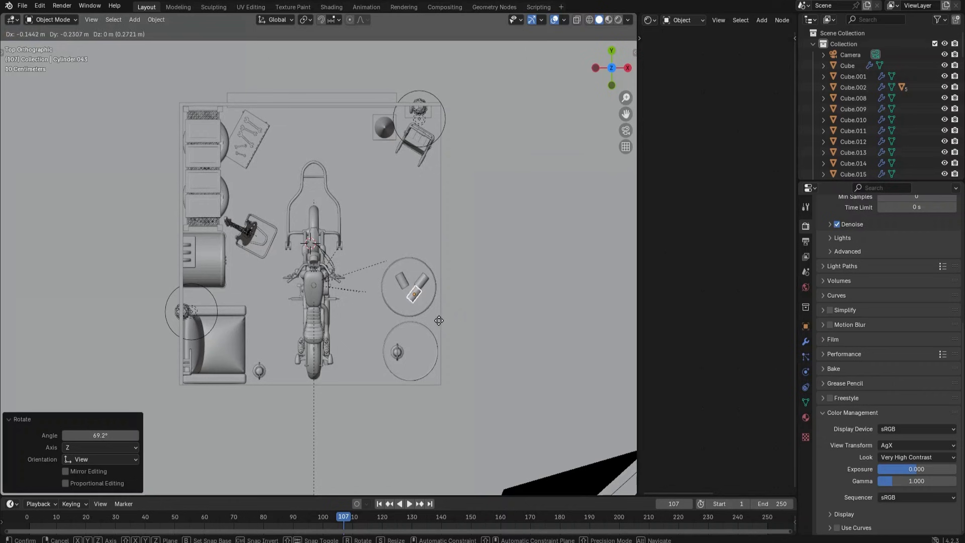
left_click(438, 325)
key("r")
left_click(417, 354)
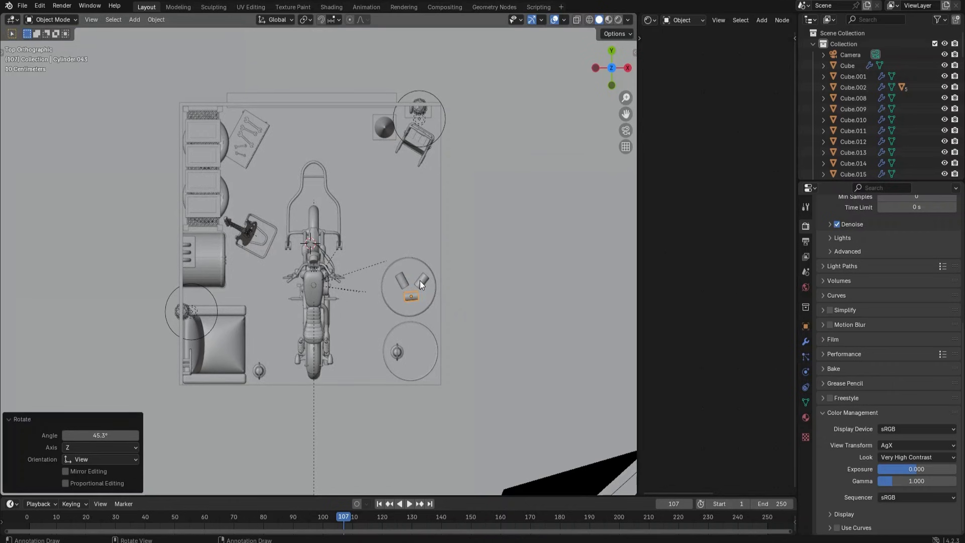
left_click(420, 281)
key("g")
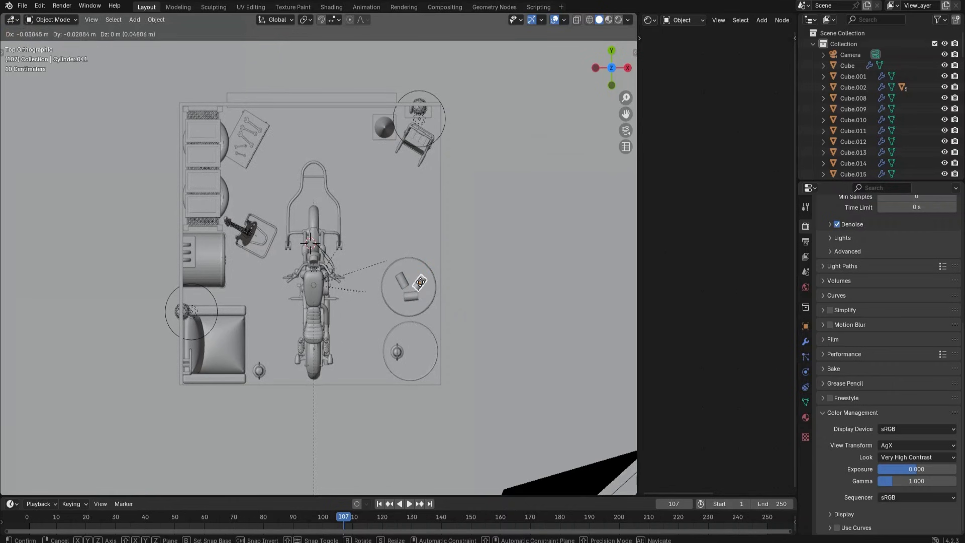
left_click(418, 281)
- Select all three logs and, in right view, lower them 1.3418 m along Z into the barrel
left_click(405, 282)
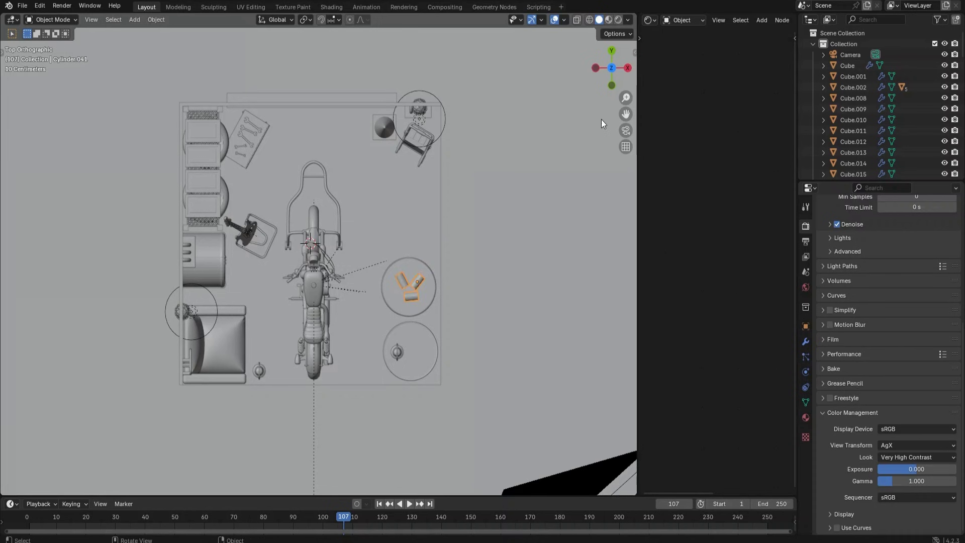
scroll(469, 282, "up", 2)
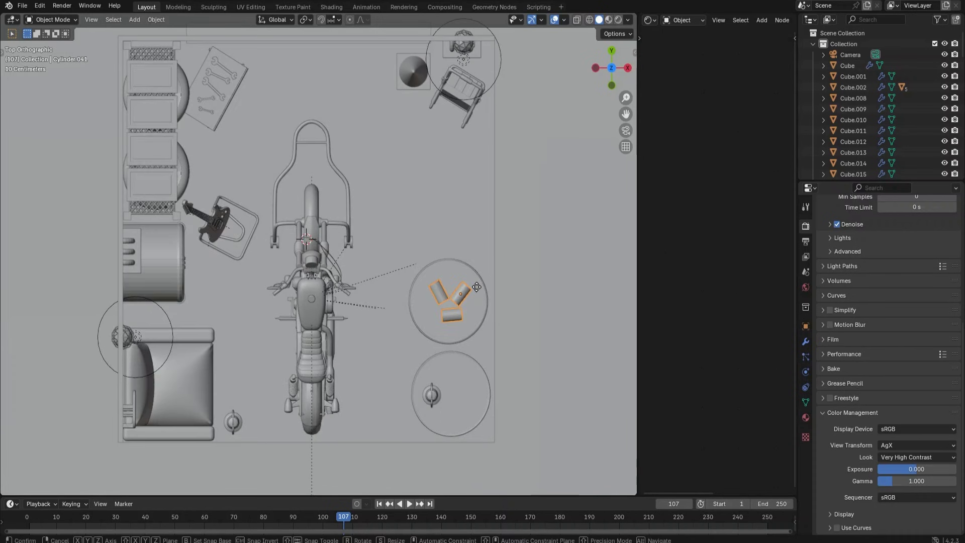
key("g")
left_click(467, 279)
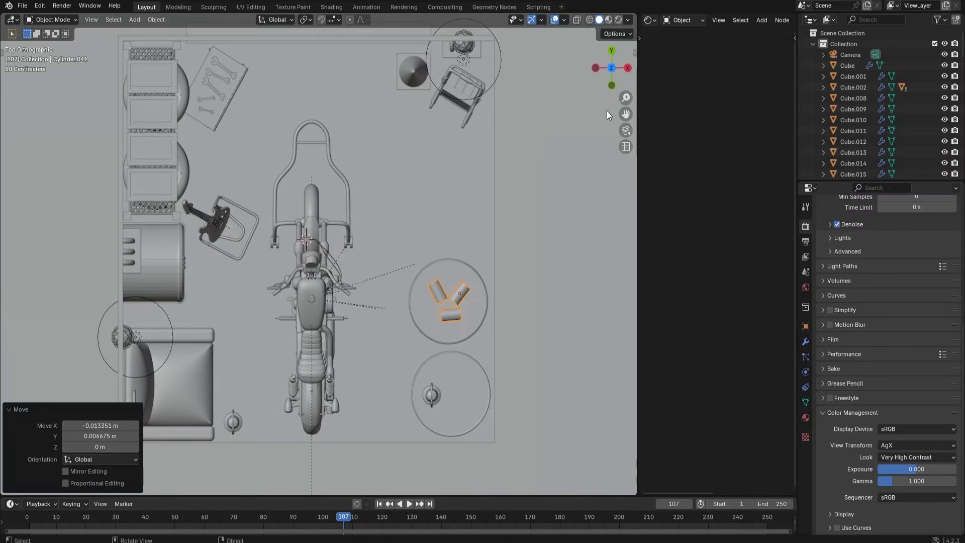
left_click(628, 68)
key("g")
key("z")
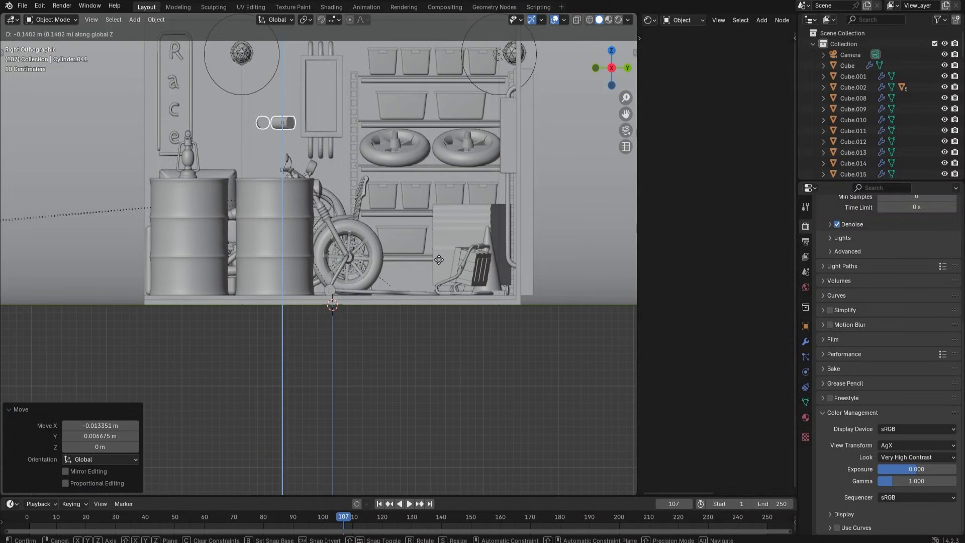
left_click(435, 346)
middle_click_drag(435, 346, 425, 291)
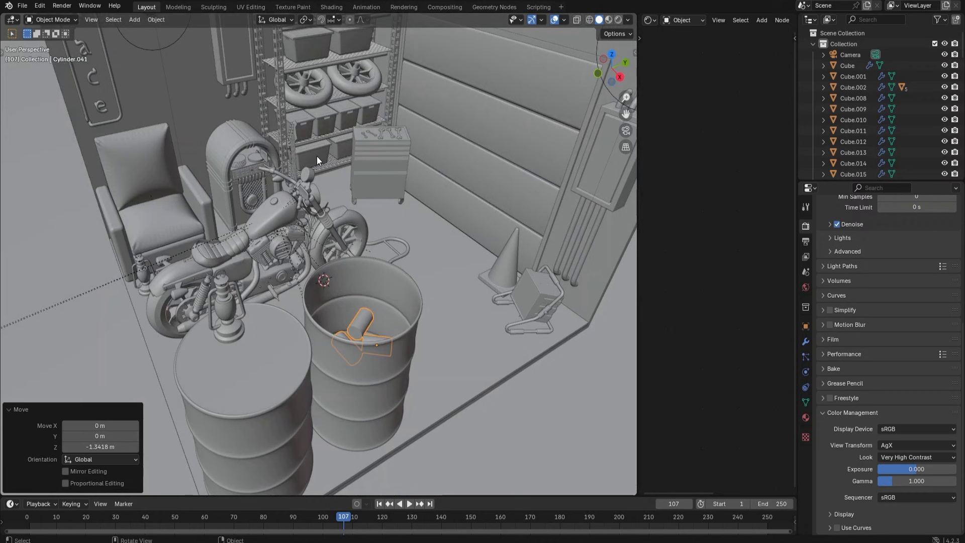
- Add a Quick Smoke domain around the logs from Object > Quick Effects
left_click(156, 20)
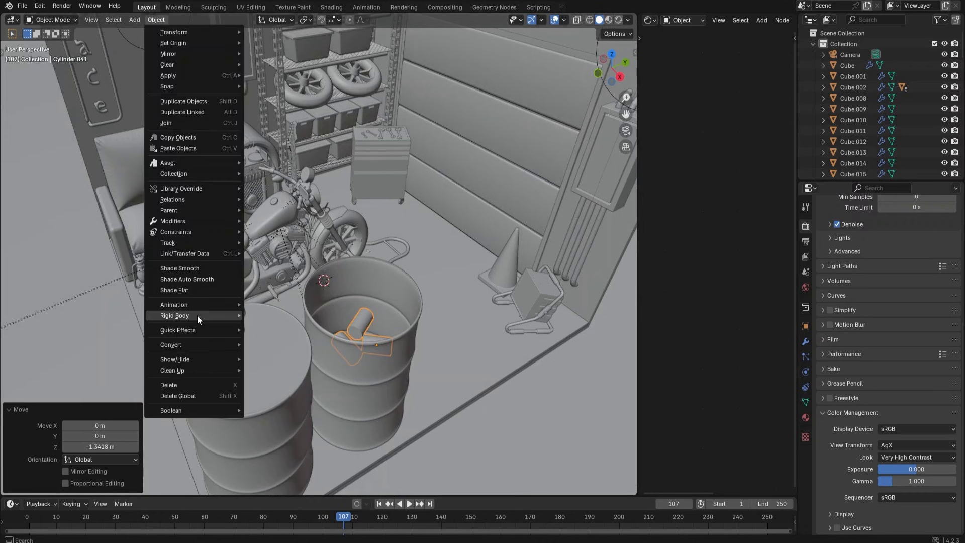
mouse_move(201, 329)
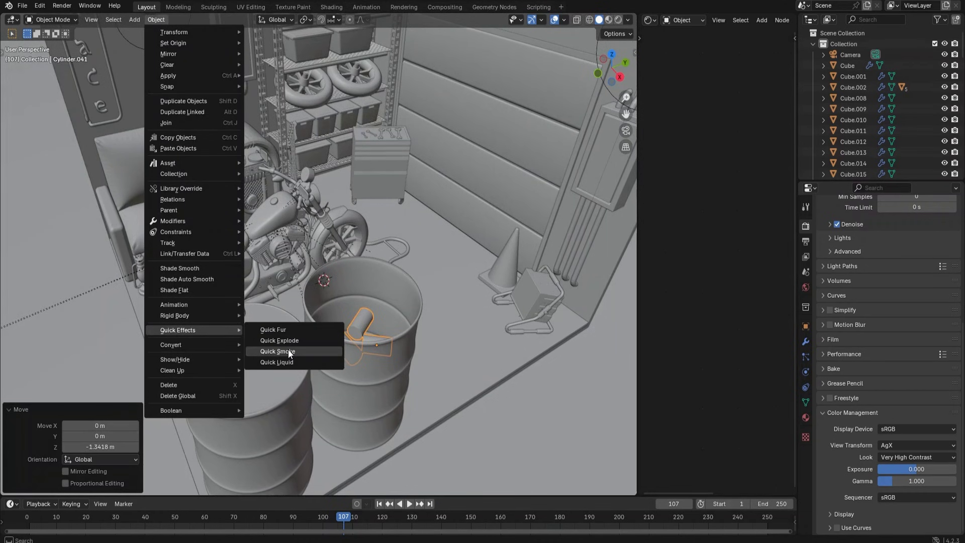
left_click(281, 351)
- Set a log's fluid flow type to Fire with Fuel 3.0 and Surface Emission 0.1
left_click(358, 323)
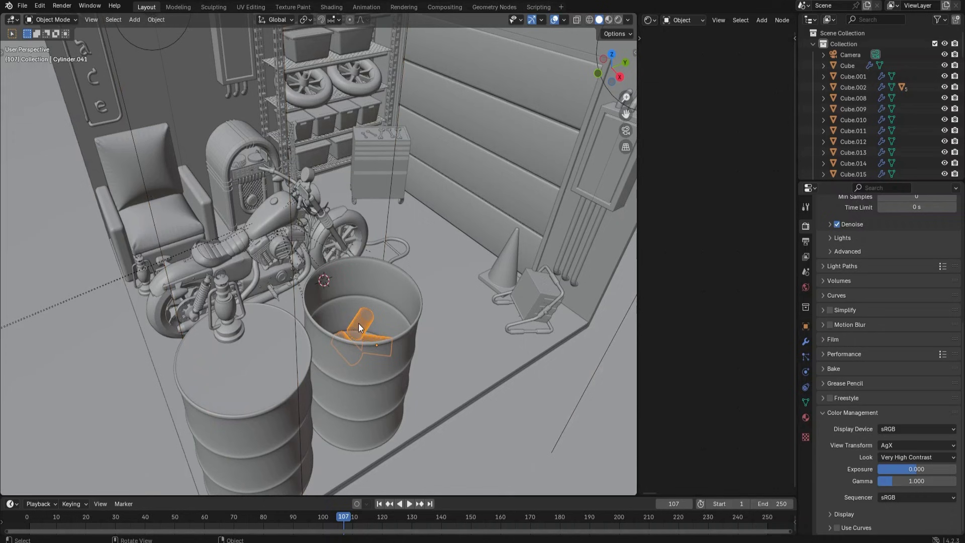
left_click(806, 371)
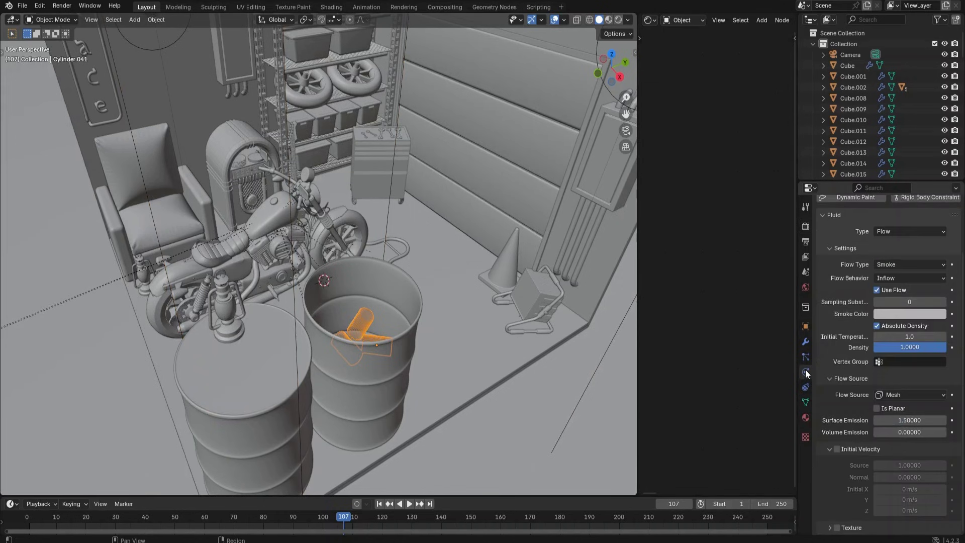
scroll(837, 361, "up", 3)
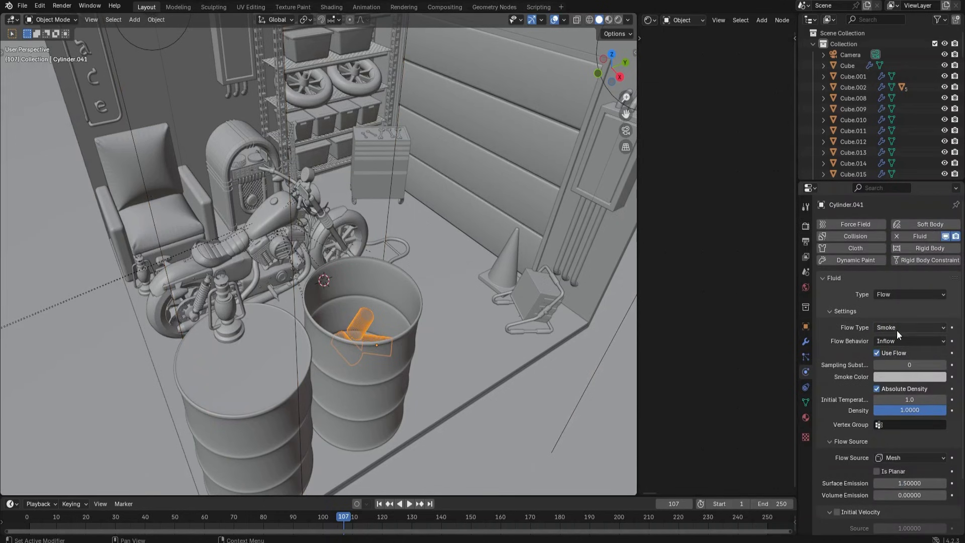
left_click(898, 329)
left_click(899, 361)
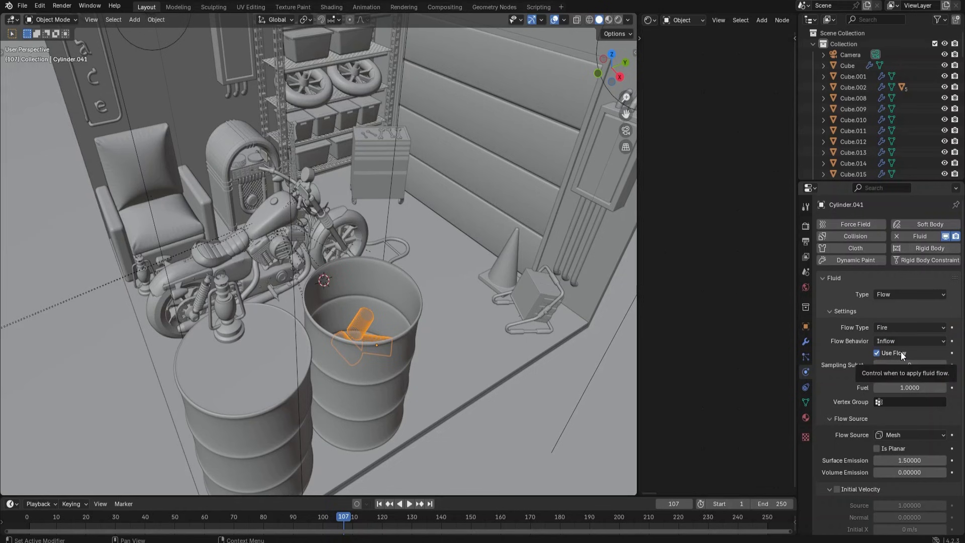
left_click_drag(902, 387, 920, 386)
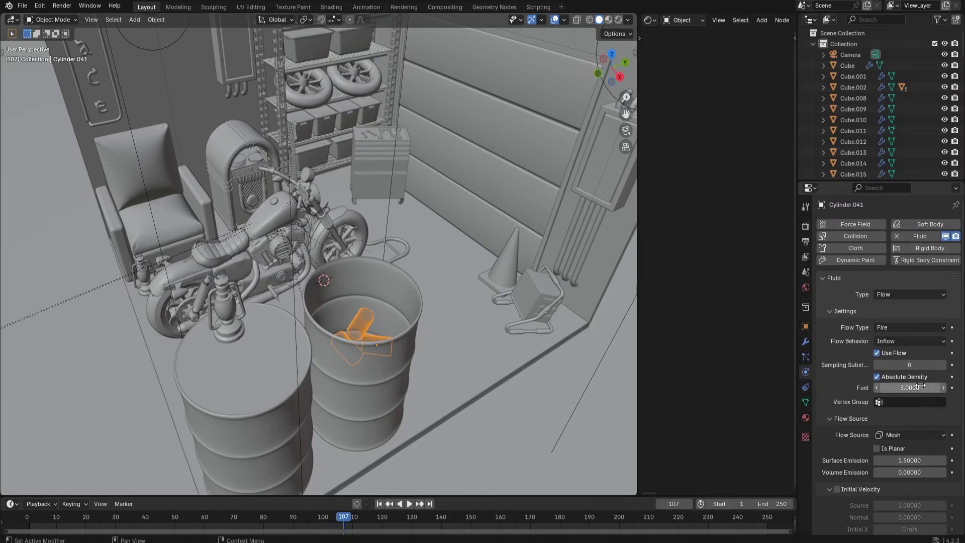
scroll(871, 406, "down", 2)
left_click(944, 420)
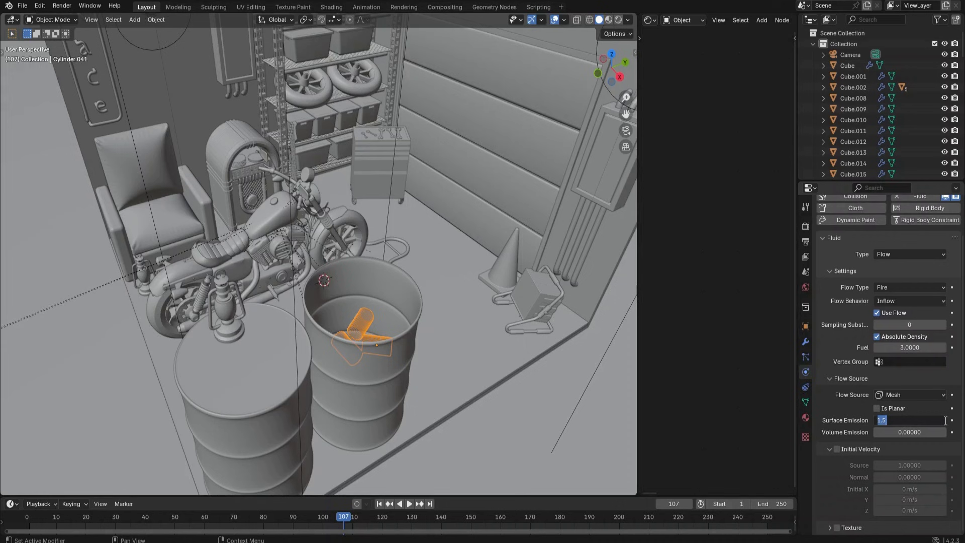
type(".1")
key("Return")
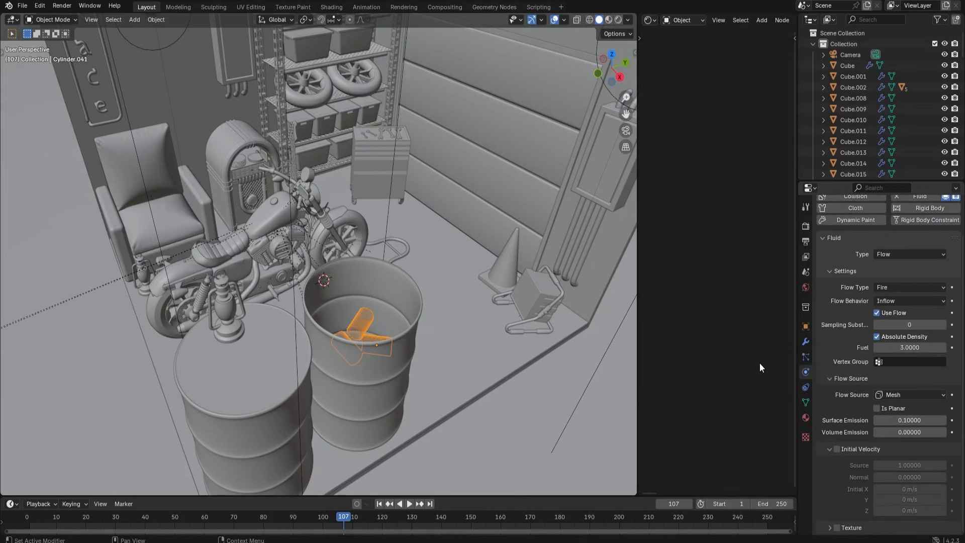
- Select and frame the smoke domain, then set its Resolution Divisions to 64
left_click(295, 308)
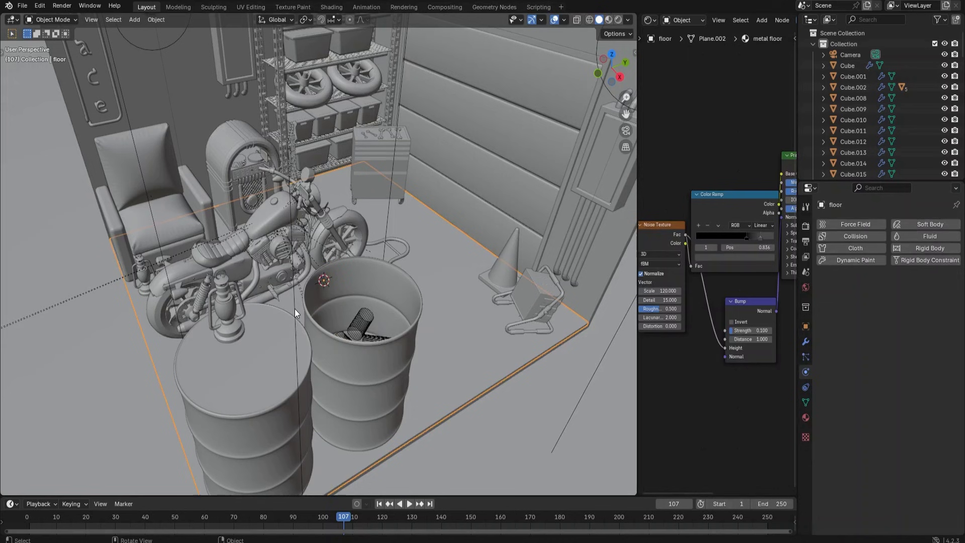
left_click(294, 310)
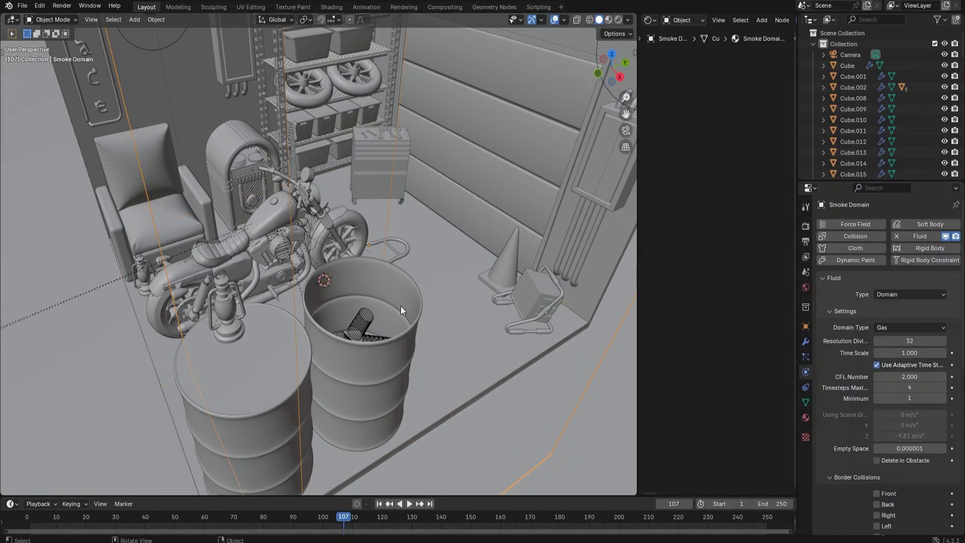
key("KP_Decimal")
left_click(920, 345)
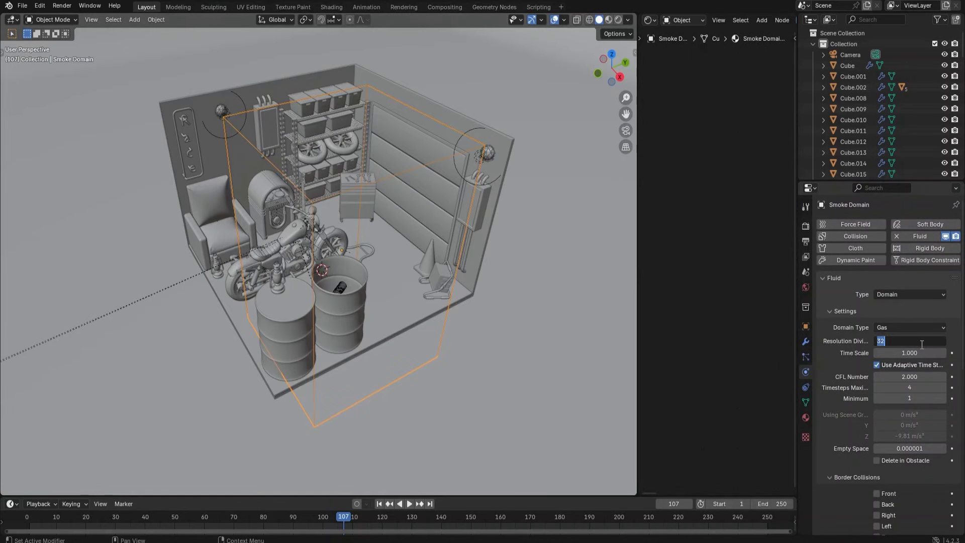
type("64")
key("Return")
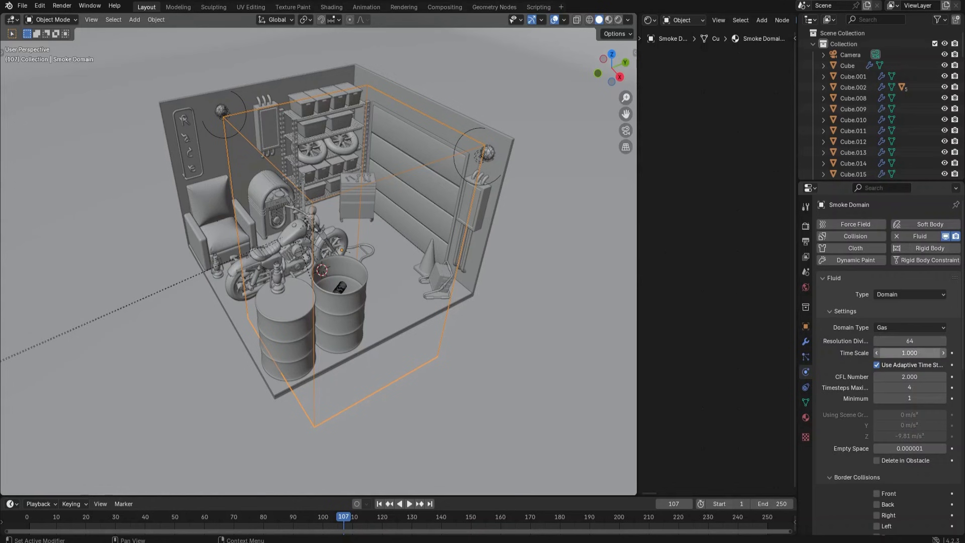
- Set Time Scale 0.5, CFL Number 4 and Timesteps Maximum 20
left_click(912, 352)
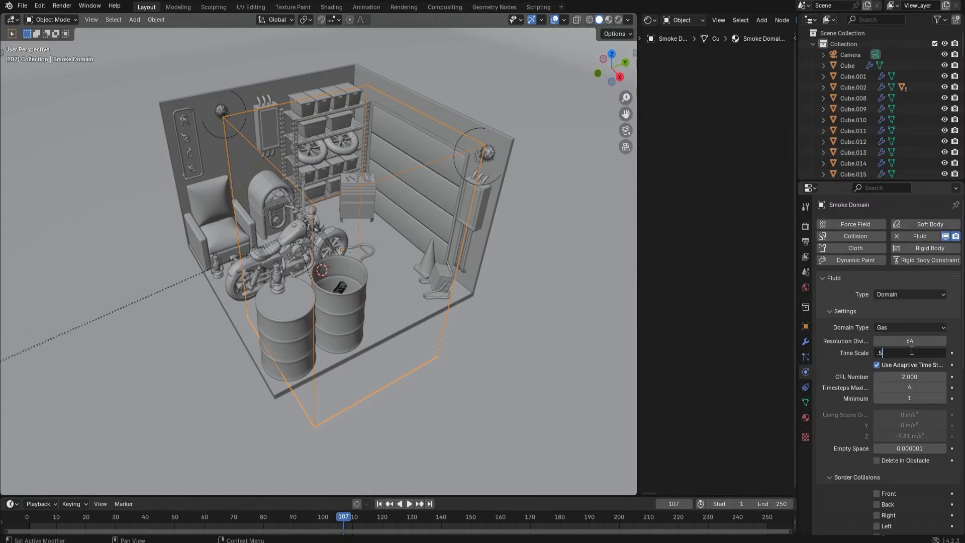
type(".5")
key("Return")
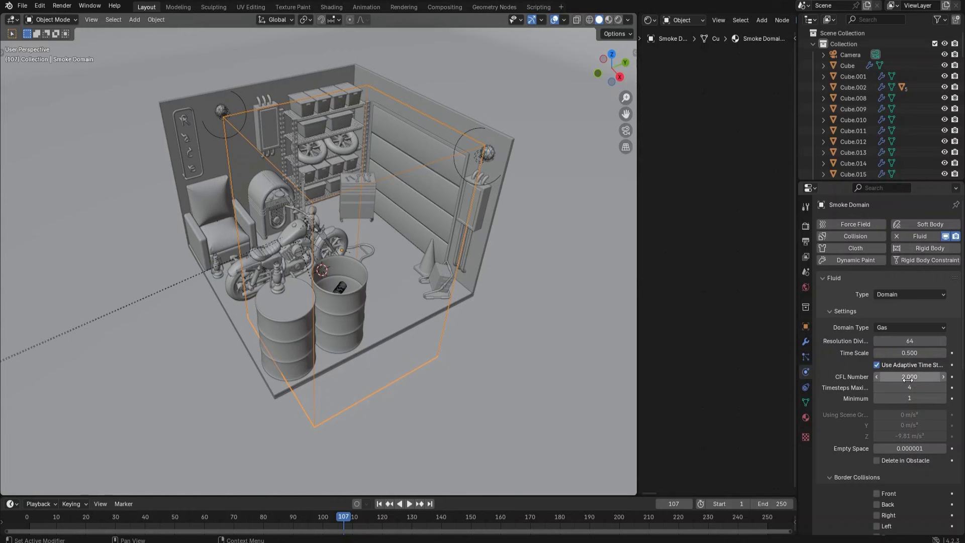
left_click(911, 377)
type("4")
key("Return")
left_click(912, 387)
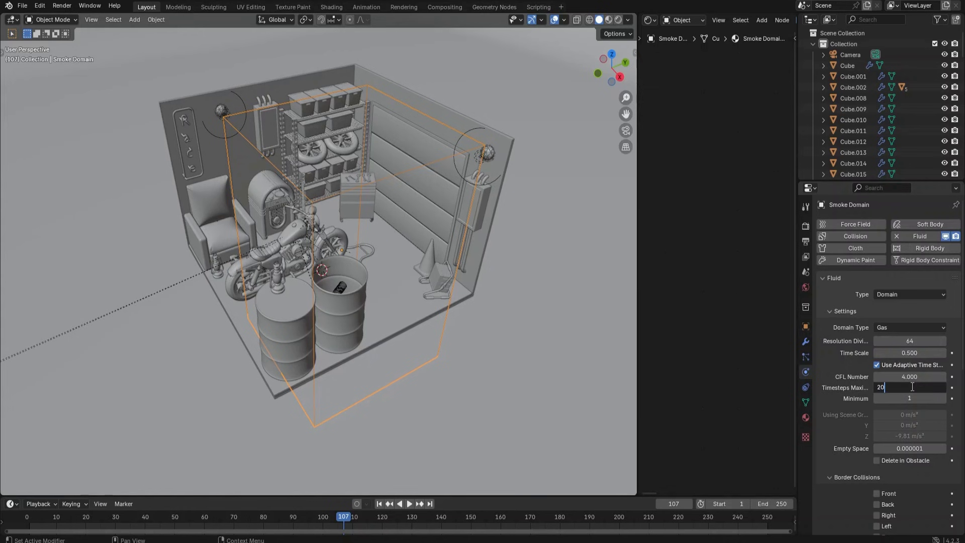
type("20")
key("Return")
scroll(910, 392, "down", 10)
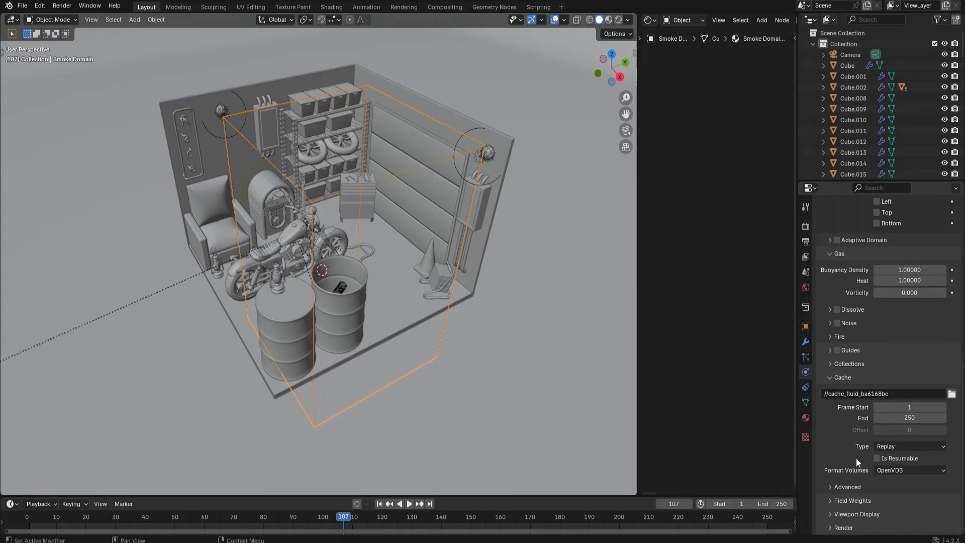
- Play the fire simulation from frame 1 to frame 85, then select the barrel's fire emitter
left_click(379, 504)
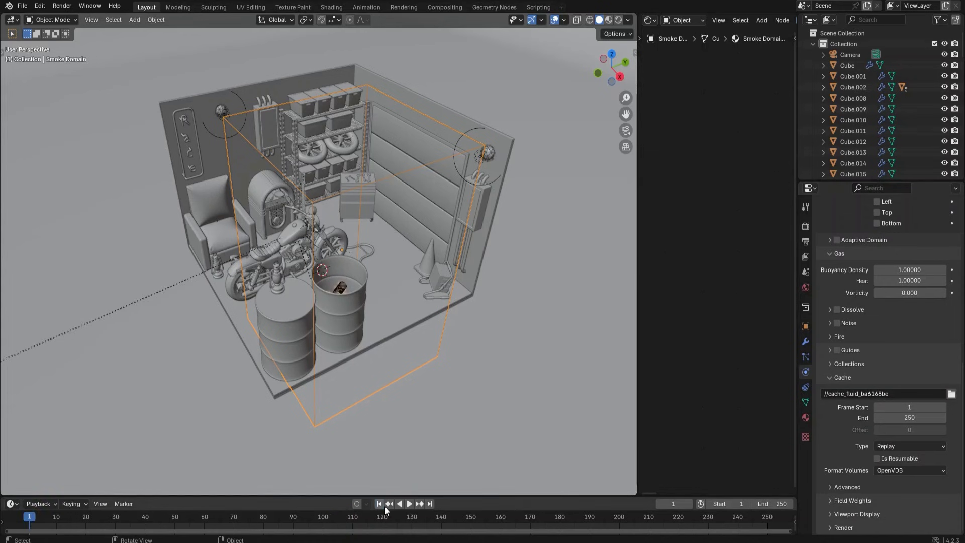
left_click(409, 504)
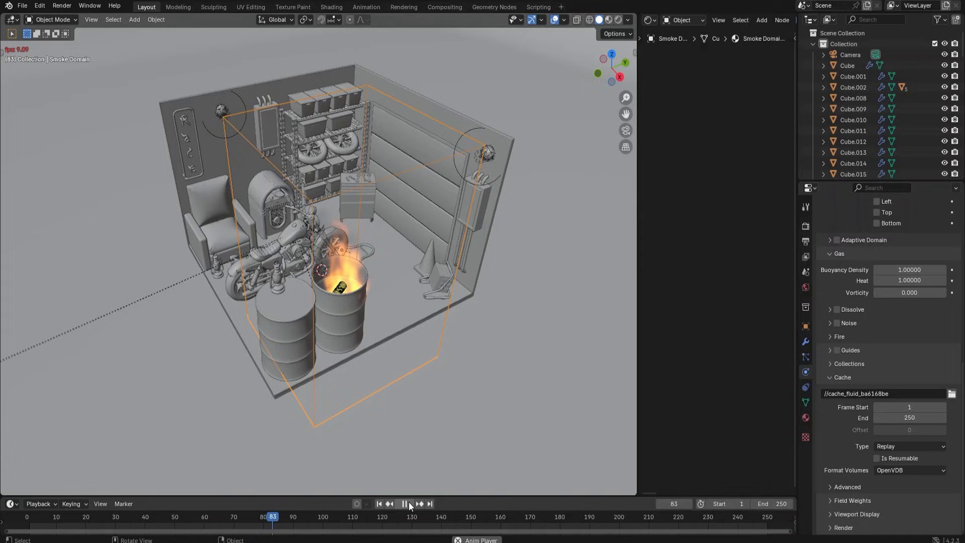
left_click(409, 501)
mouse_move(408, 401)
middle_mouse_down()
mouse_move(405, 368)
mouse_move(390, 360)
mouse_move(424, 408)
mouse_move(414, 400)
middle_mouse_up()
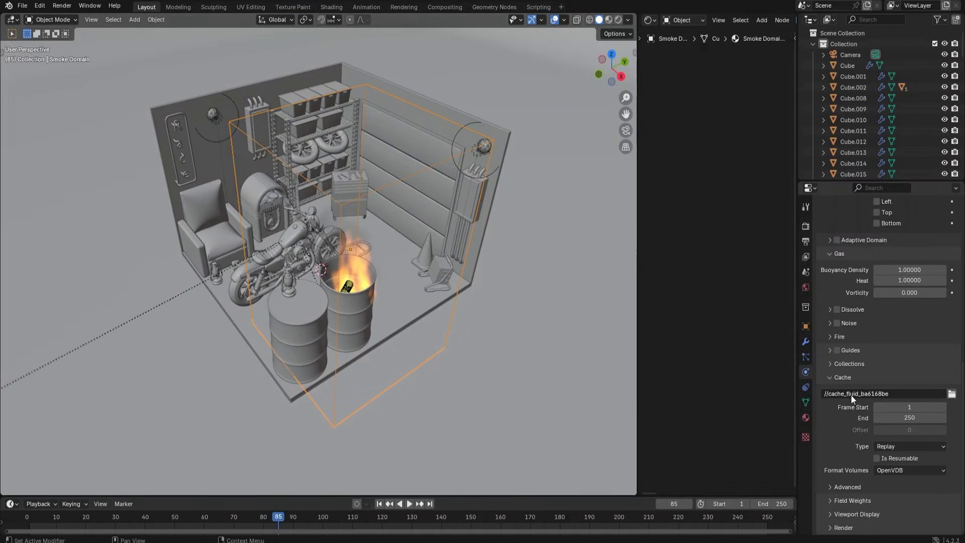
left_click(347, 286)
- Lower the emitter's Fuel to 2
left_click(910, 348)
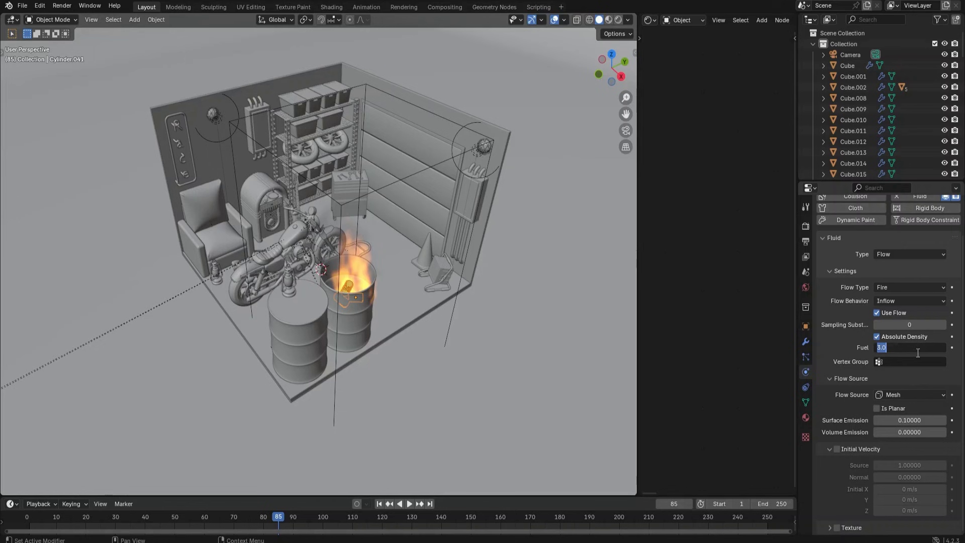
type("2")
key("Return")
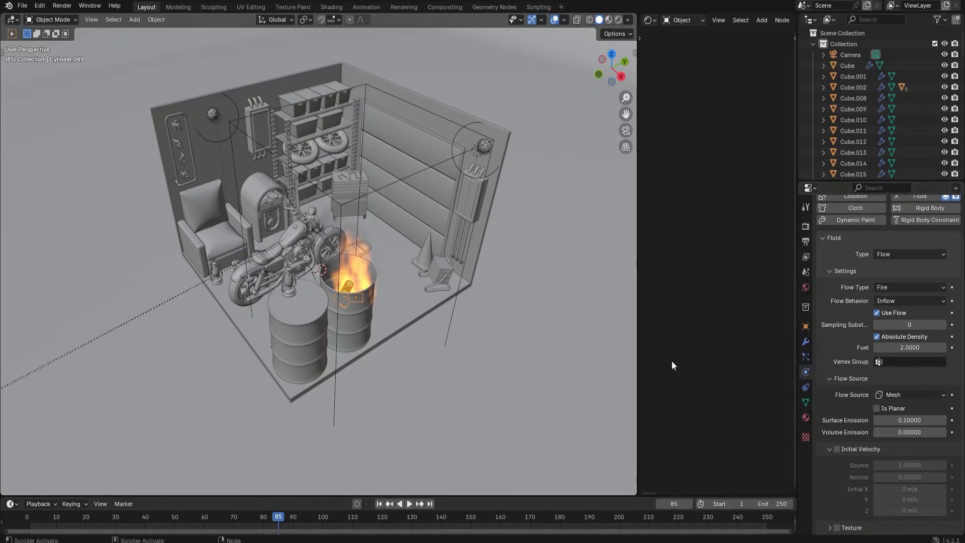
- Replay the simulation from frame 1 to frame 96, then select the smoke domain
left_click(380, 504)
left_click(410, 503)
mouse_move(420, 391)
middle_mouse_down()
mouse_move(416, 383)
mouse_move(431, 389)
middle_mouse_up()
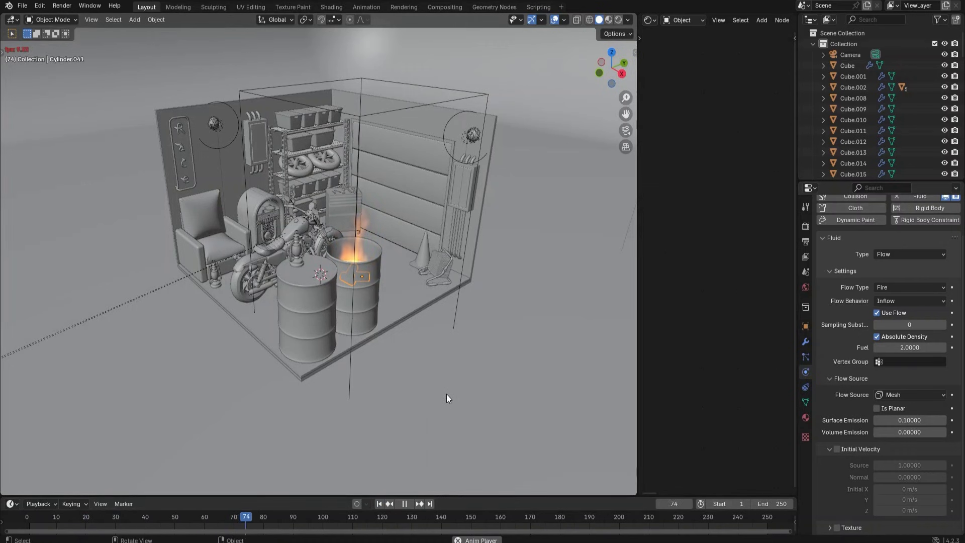
left_click(403, 504)
middle_click_drag(459, 338, 459, 351)
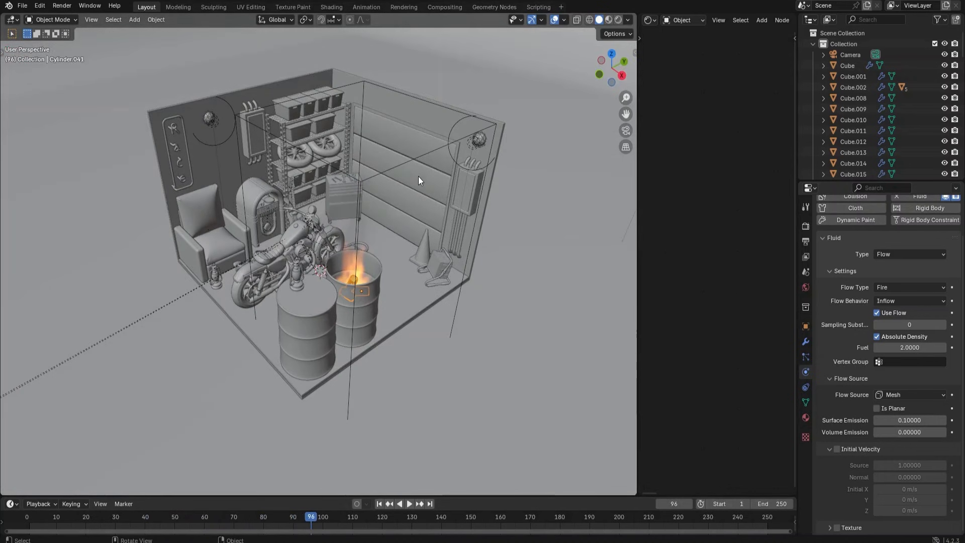
left_click(415, 160)
- Bring up the smoke domain's material nodes and move the Principled Volume node aside
left_click_drag(638, 198, 387, 201)
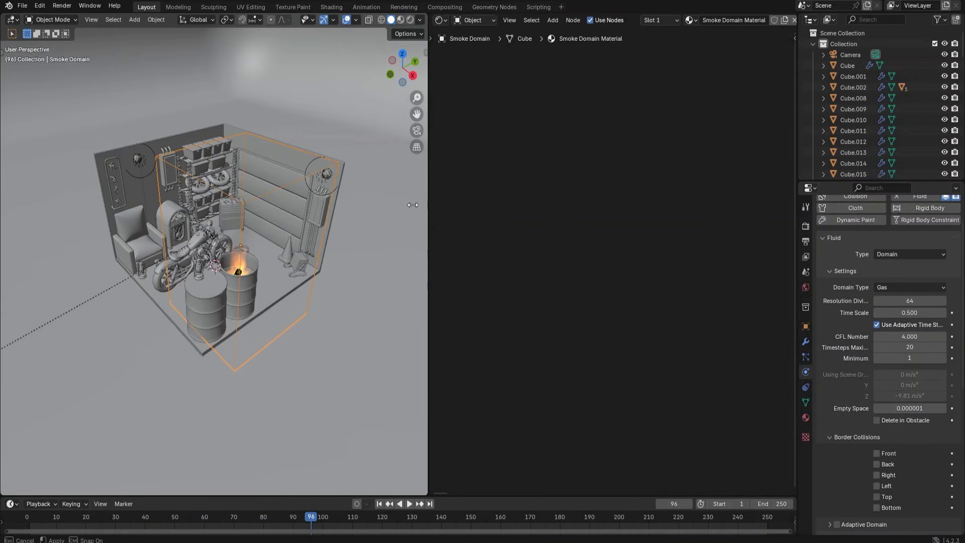
left_click(805, 416)
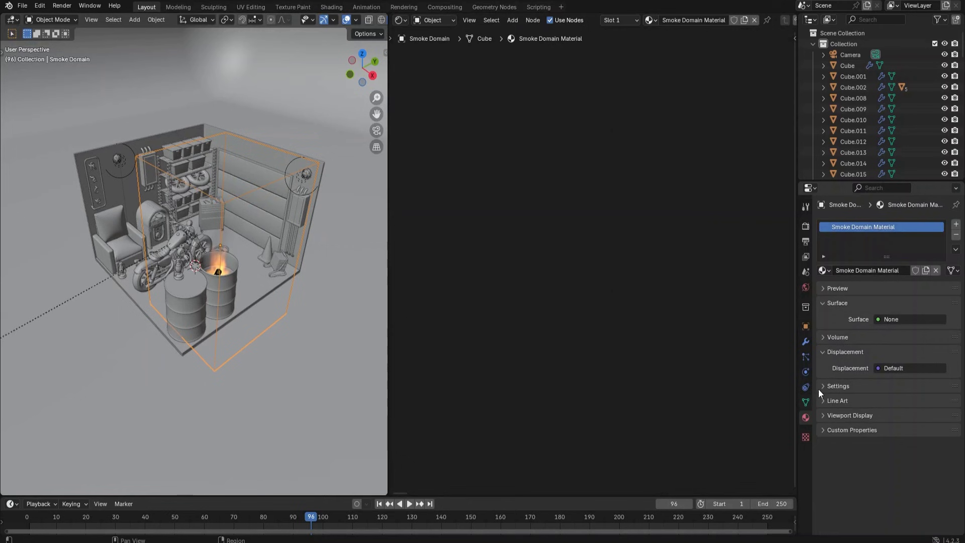
middle_click_drag(722, 225, 609, 246)
scroll(650, 276, "up", 1)
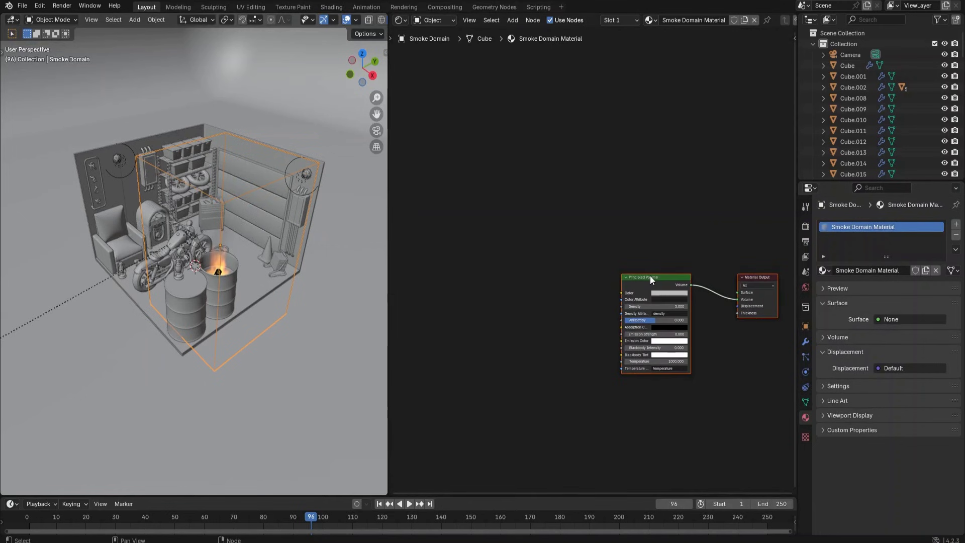
left_click(660, 278)
left_click_drag(660, 277, 693, 270)
- Add an Attribute node named 'flame'
key("shift+a")
left_click(446, 284)
type("attr")
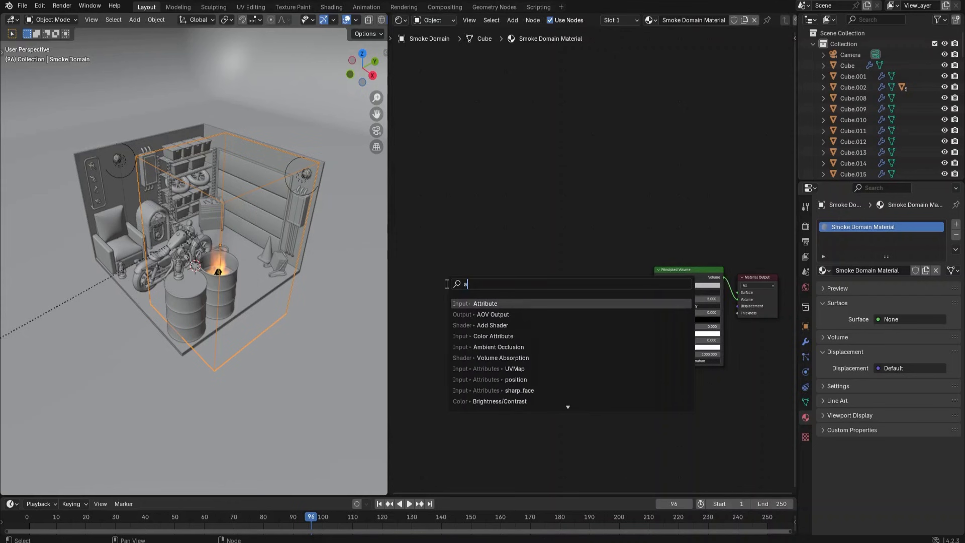
left_click(505, 303)
scroll(416, 354, "up", 1)
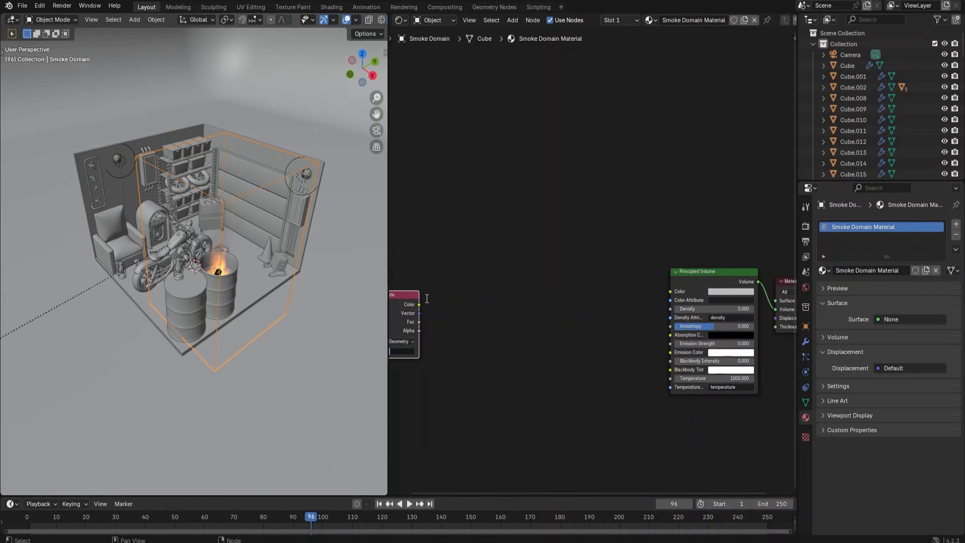
type("flame")
key("Return")
left_click_drag(407, 301, 445, 303)
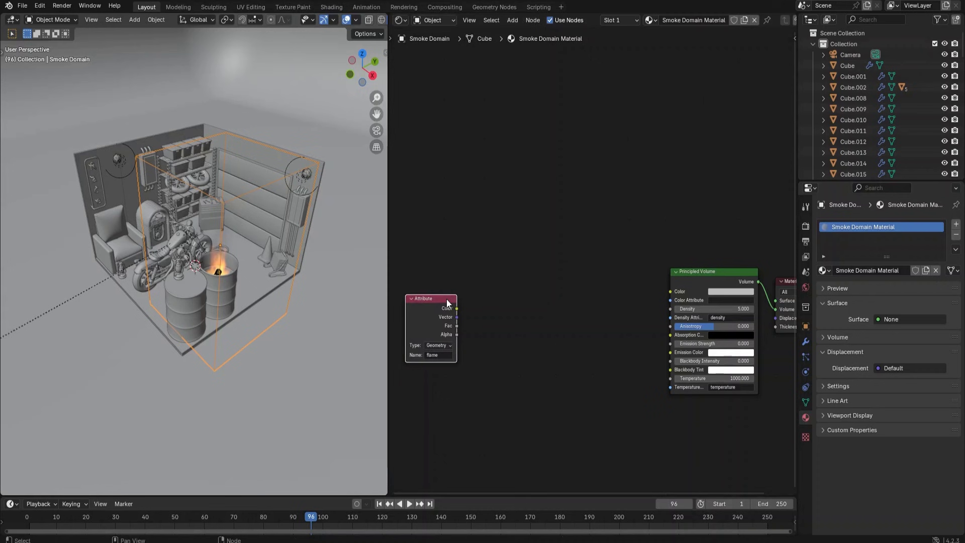
- Add a Color Ramp linking Attribute Color to Fac and ramp Color to Emission Color
key("shift+a")
left_click(459, 303)
type("color ramp")
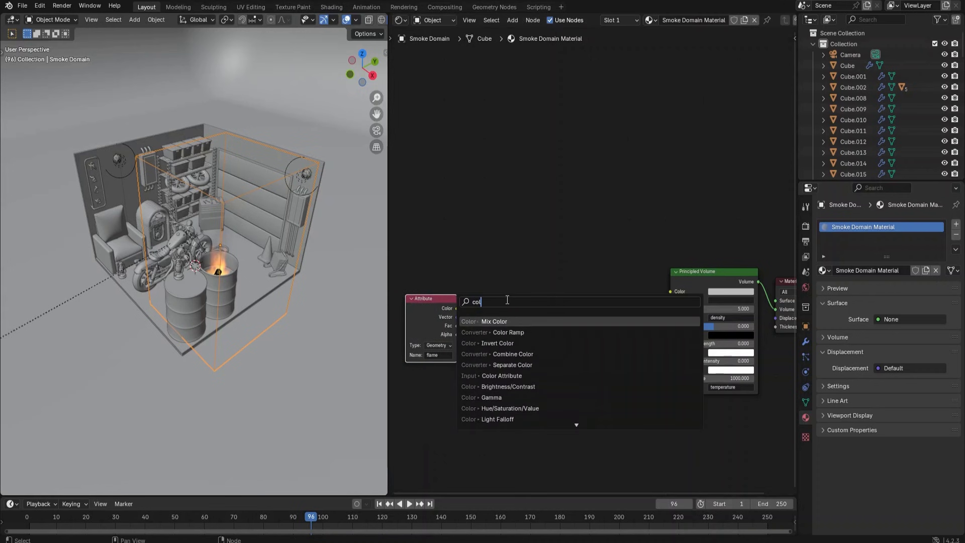
key("Return")
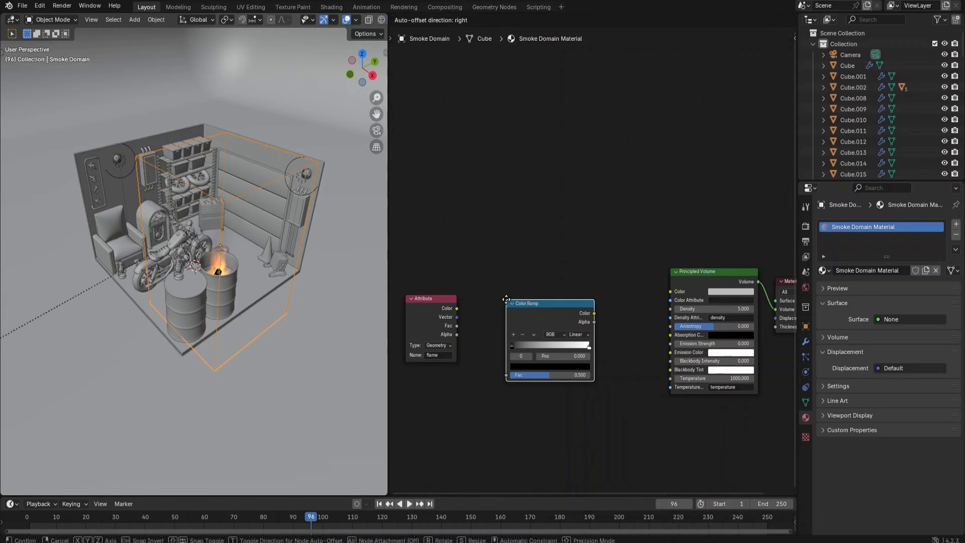
left_click(527, 265)
left_click_drag(457, 308, 527, 341)
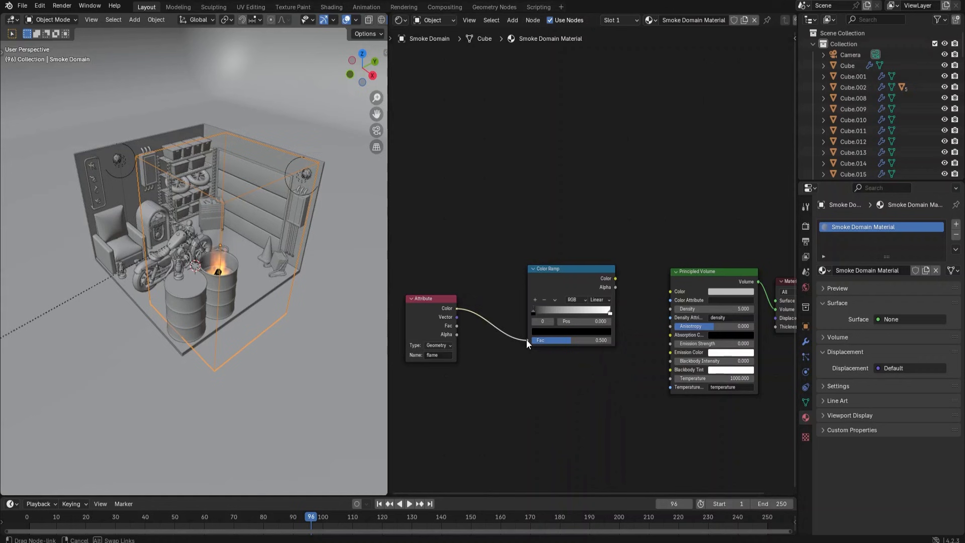
left_click_drag(615, 278, 671, 352)
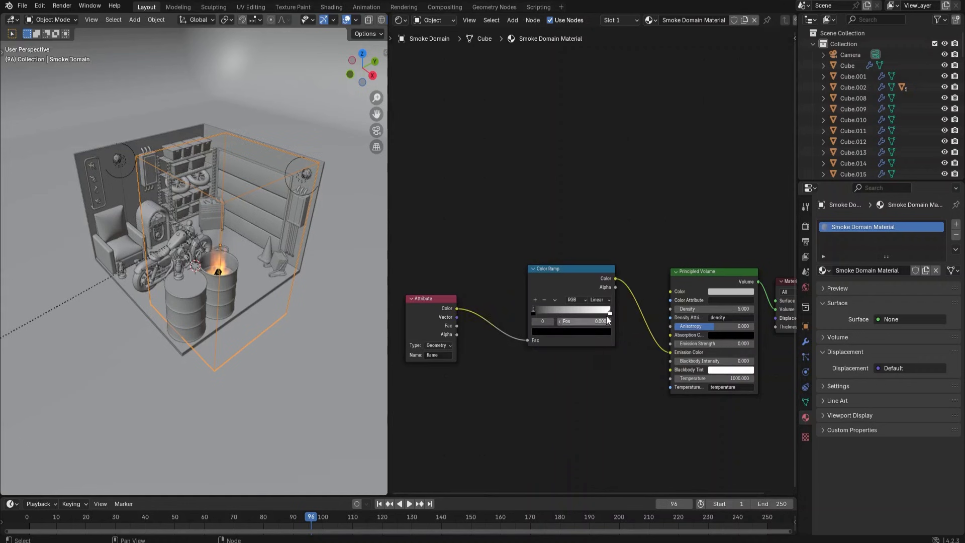
- Set the ramp's right colour stop to red (FF2736)
left_click(609, 313)
left_click(589, 333)
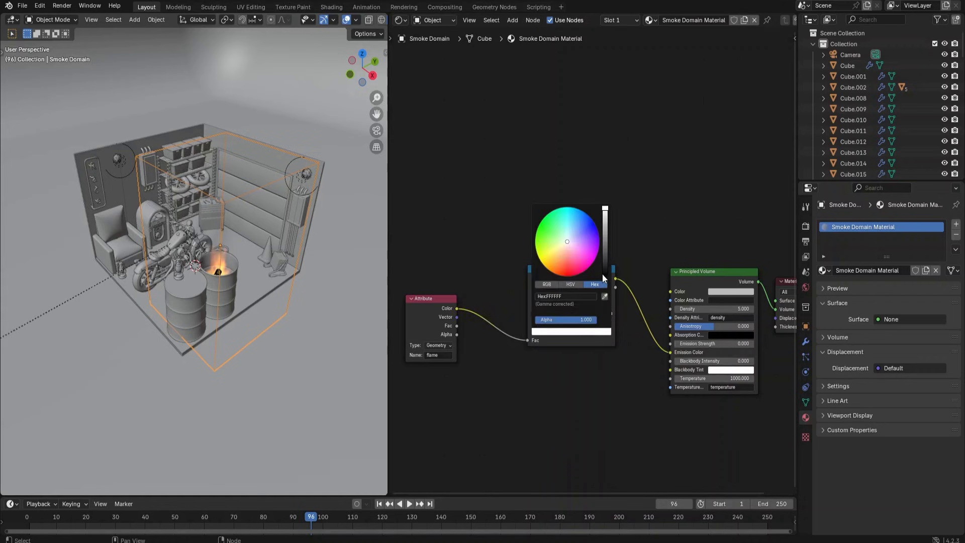
scroll(602, 273, "down", 20)
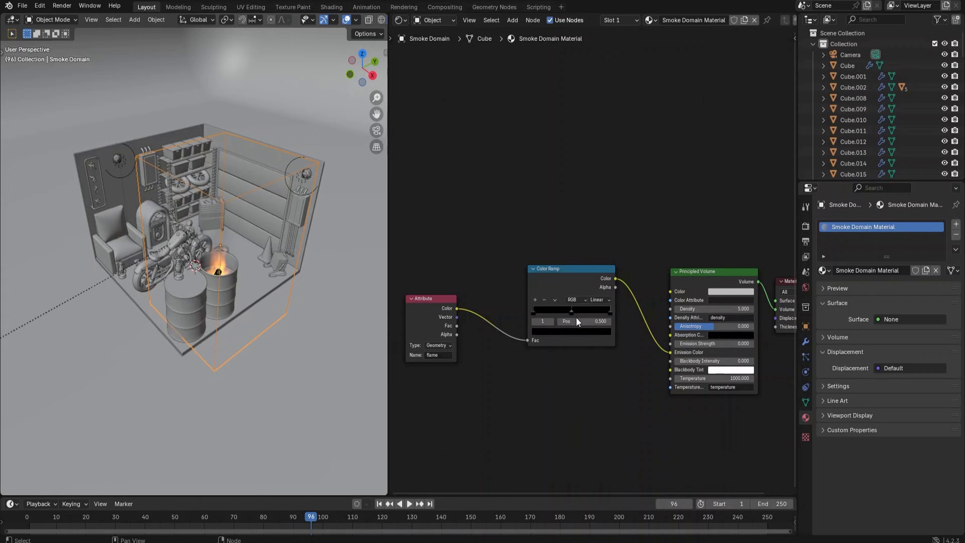
left_click(573, 333)
scroll(592, 241, "up", 20)
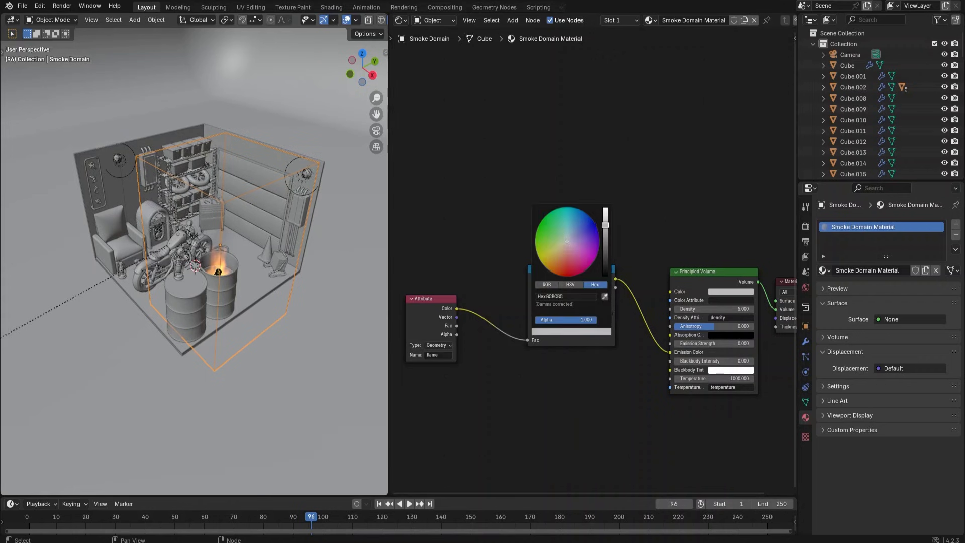
mouse_move(553, 267)
left_mouse_down()
mouse_move(570, 274)
mouse_move(566, 259)
mouse_move(563, 274)
left_mouse_up()
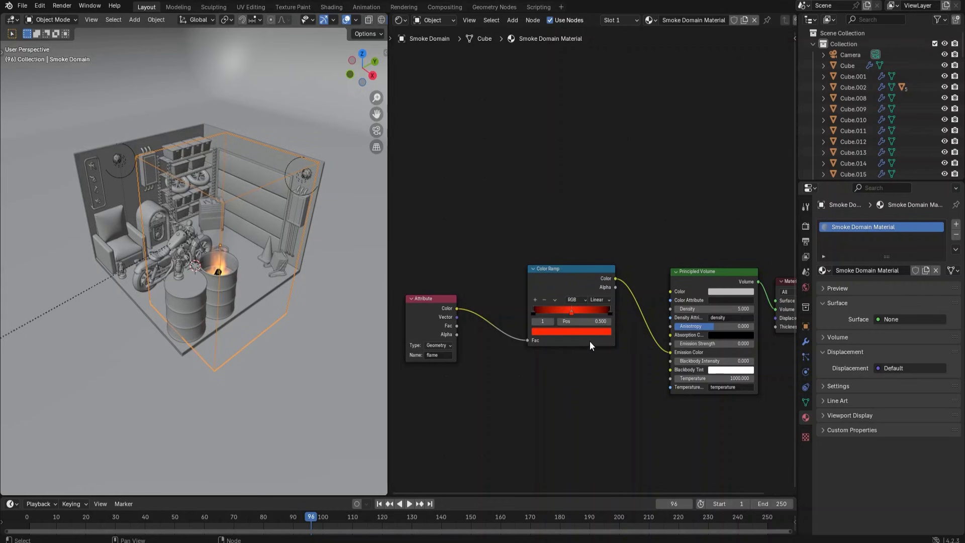
- In rendered shading, set volume Emission Strength to 300 and Density to 0
scroll(321, 200, "up", 2)
scroll(364, 17, "down", 3)
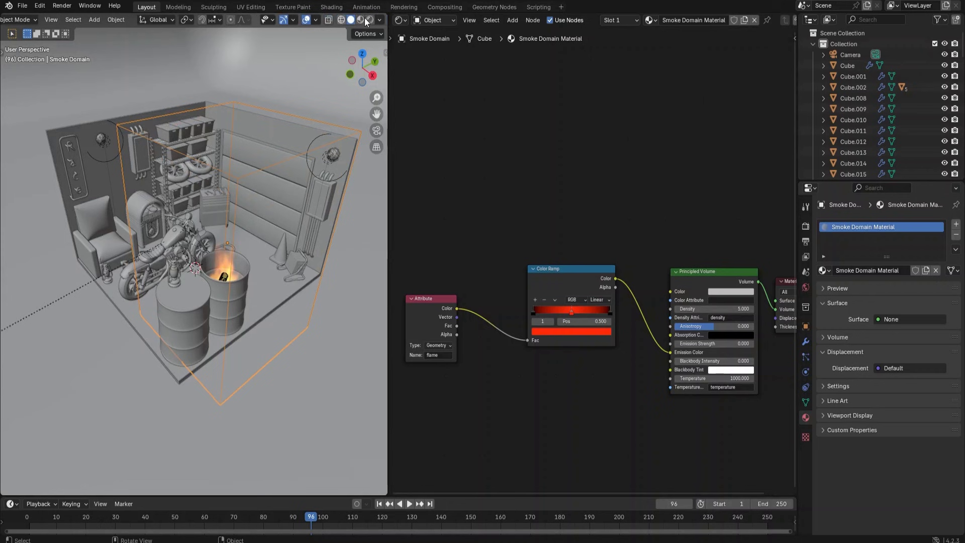
left_click(369, 20)
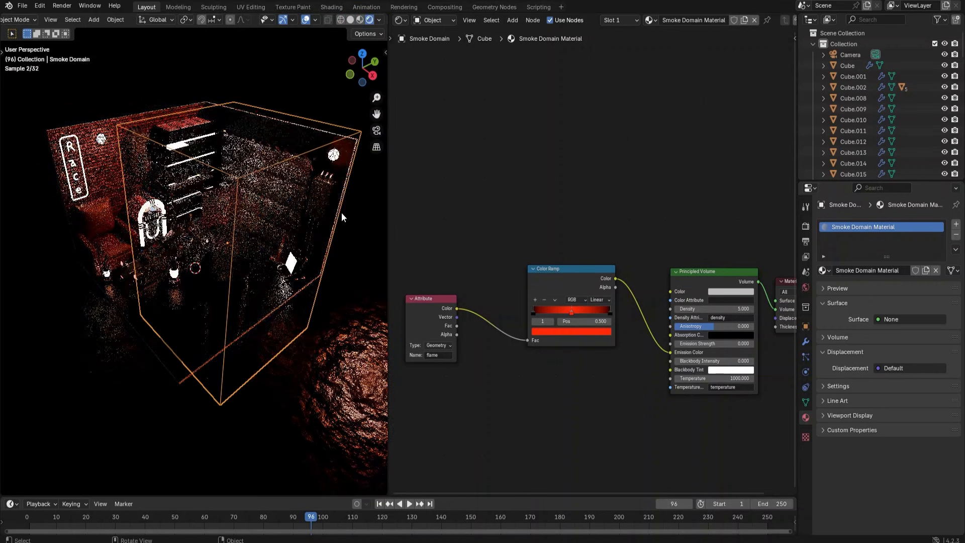
scroll(306, 289, "up", 1)
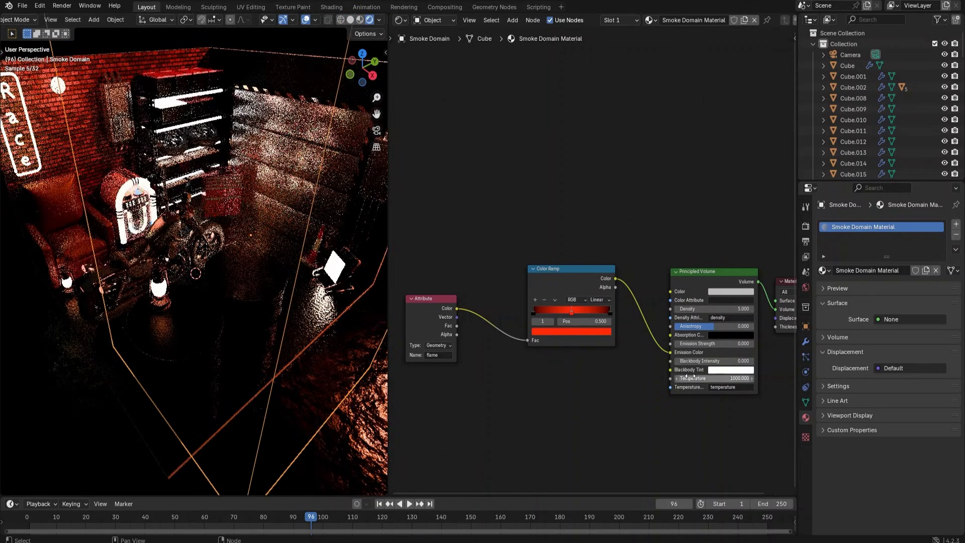
left_click(733, 343)
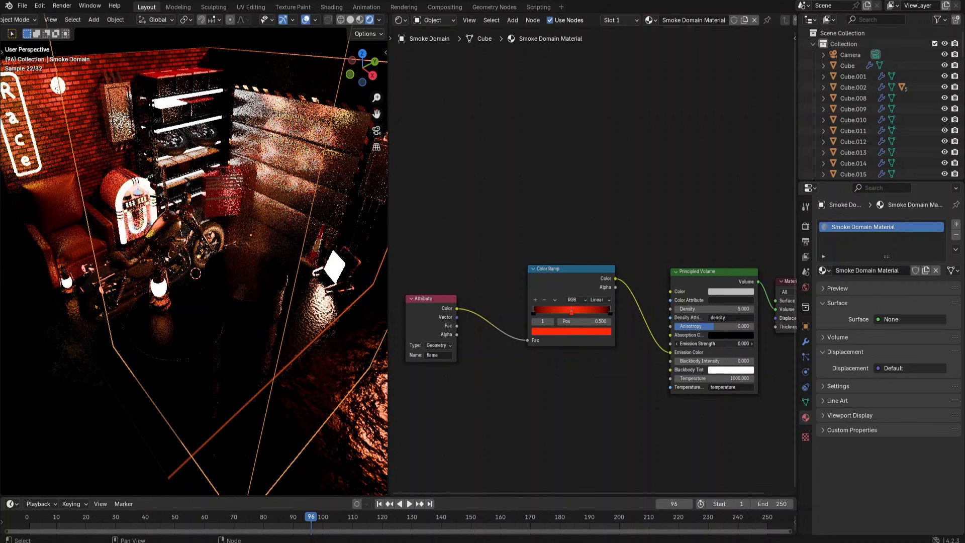
type("300")
key("Return")
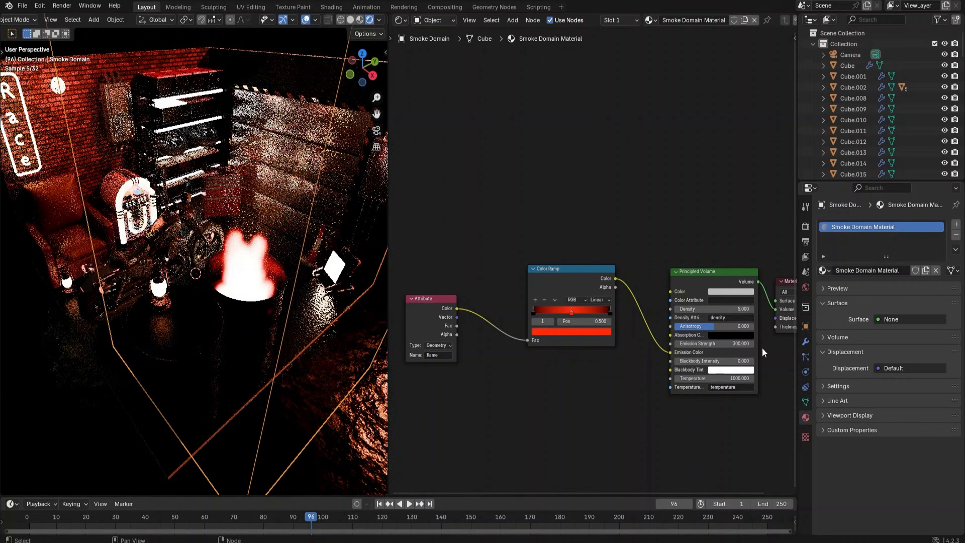
key("BackSpace")
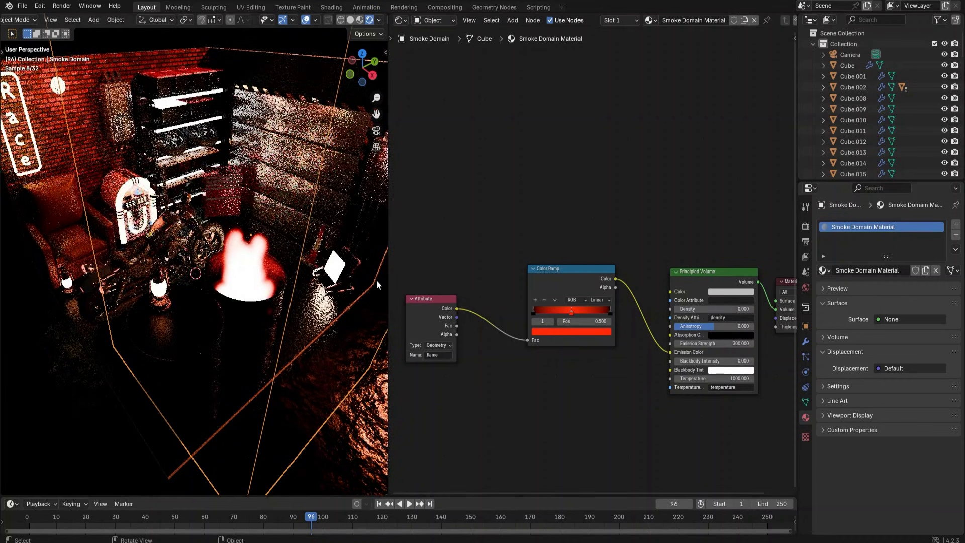
- Replay the fire animation from frame 1, then select the Smoke Domain
left_click(380, 504)
left_click(411, 502)
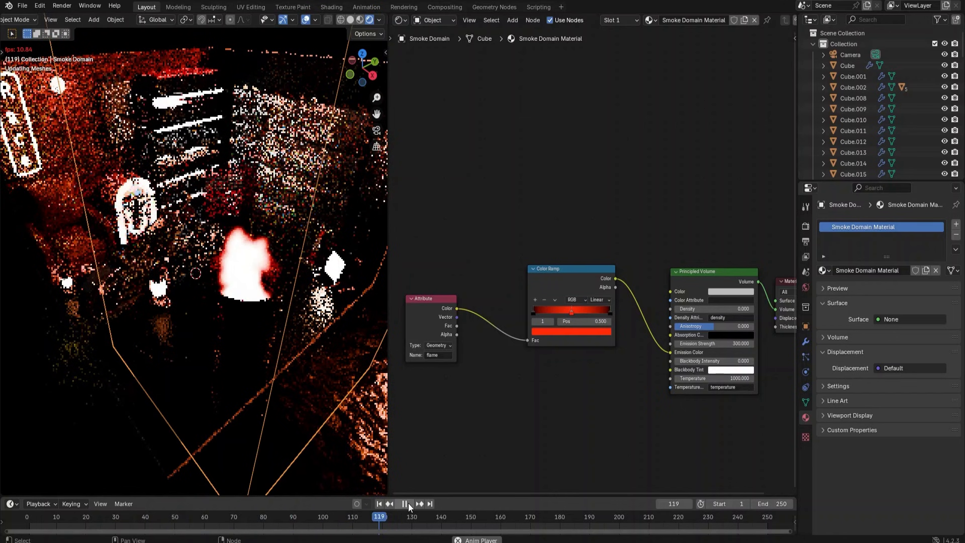
left_click(408, 503)
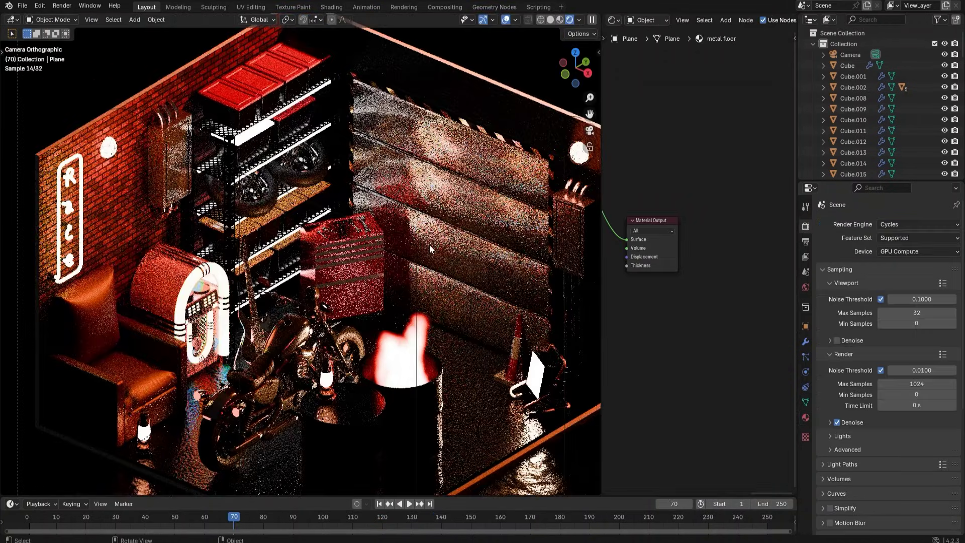
left_click(416, 252)
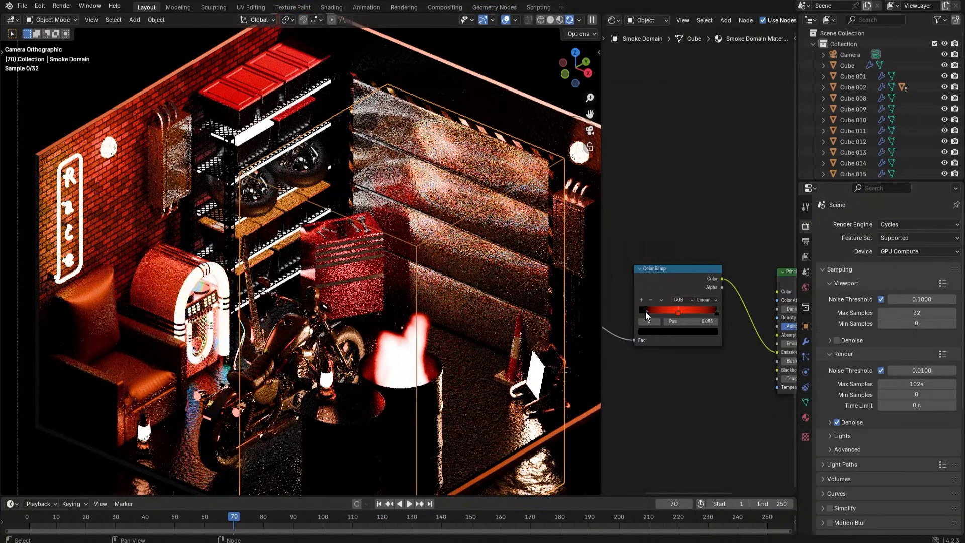
- Drag both colour ramp stops inward and replay the fire through frame 161
left_click_drag(645, 311, 653, 311)
left_click_drag(716, 310, 666, 311)
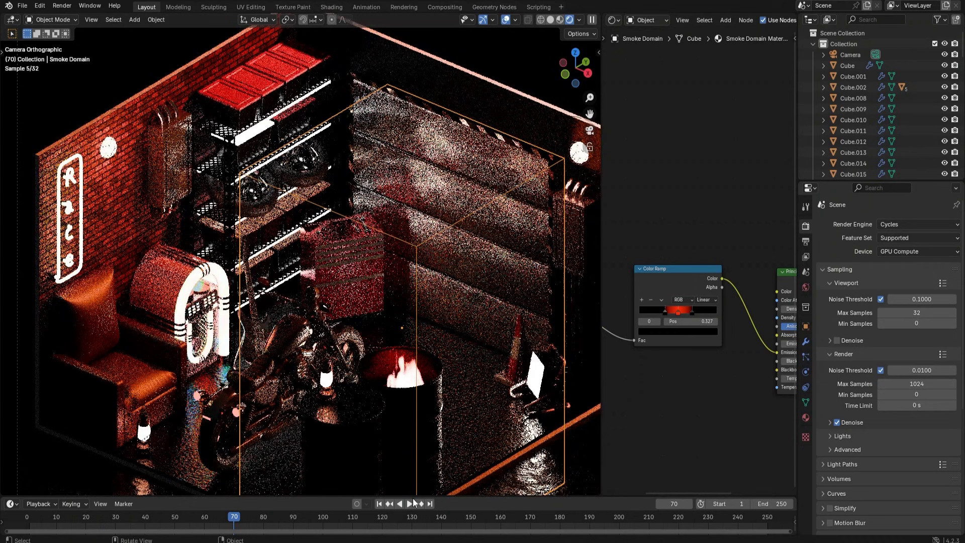
left_click(379, 504)
left_click(409, 503)
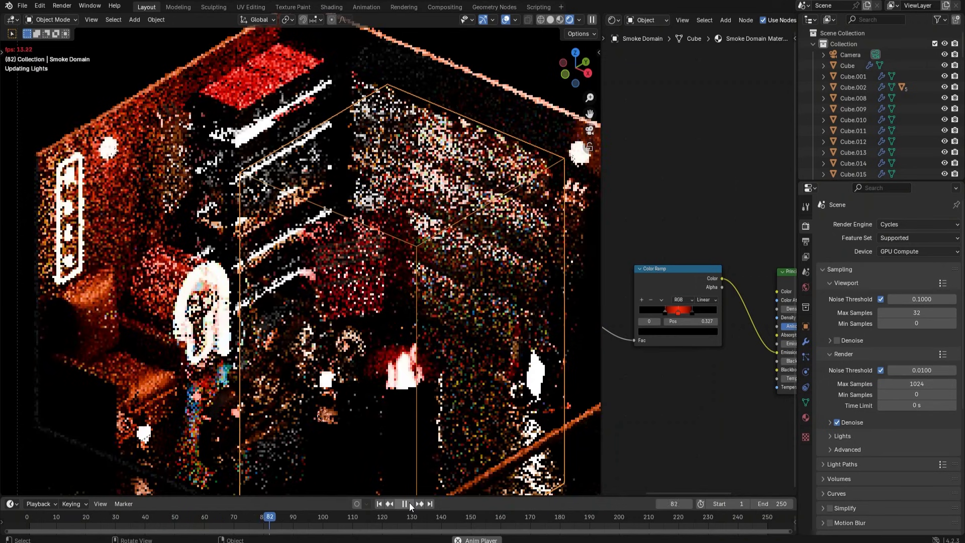
left_click(410, 502)
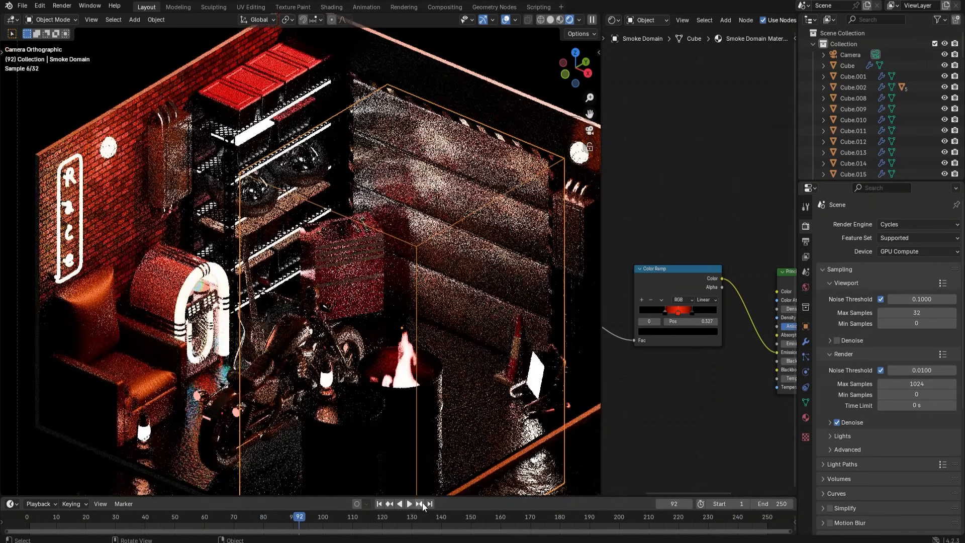
scroll(477, 409, "down", 3)
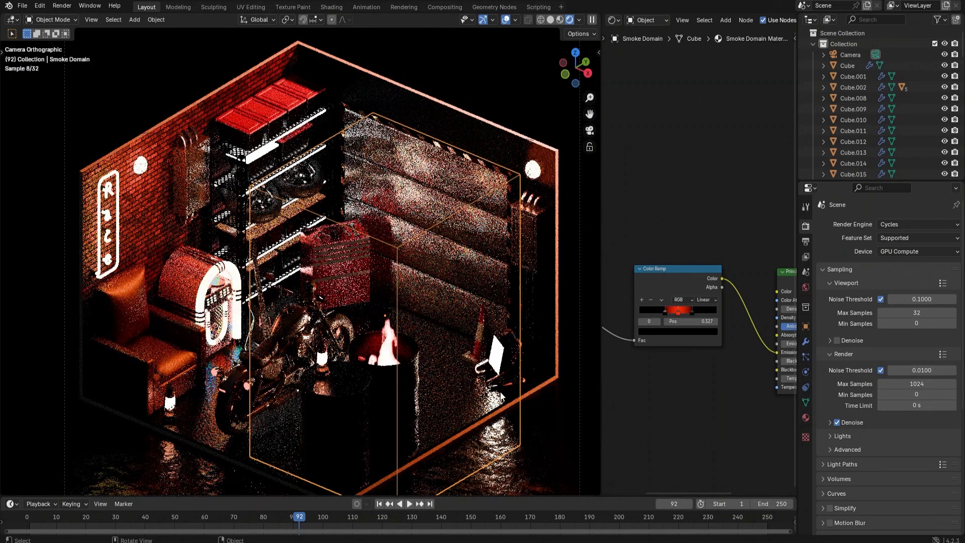
left_click(410, 503)
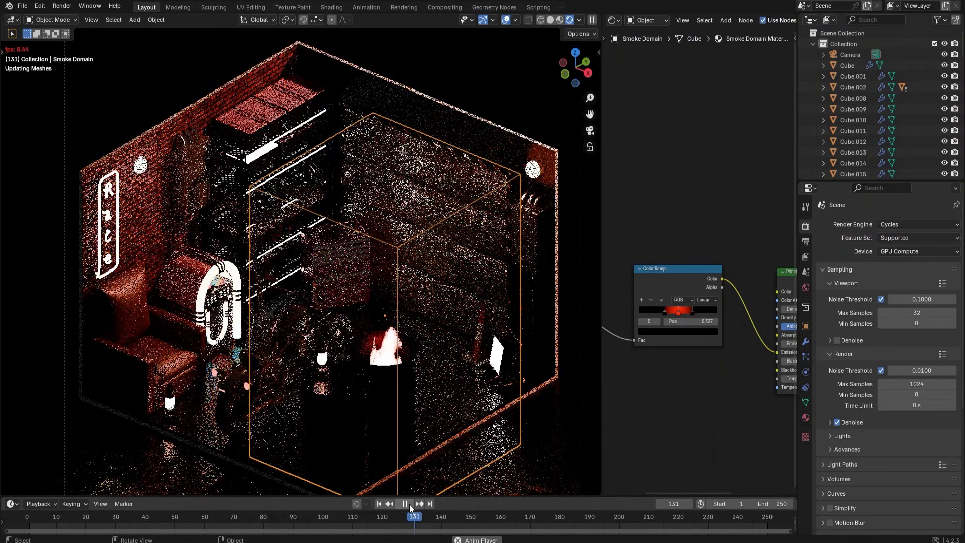
left_click(409, 504)
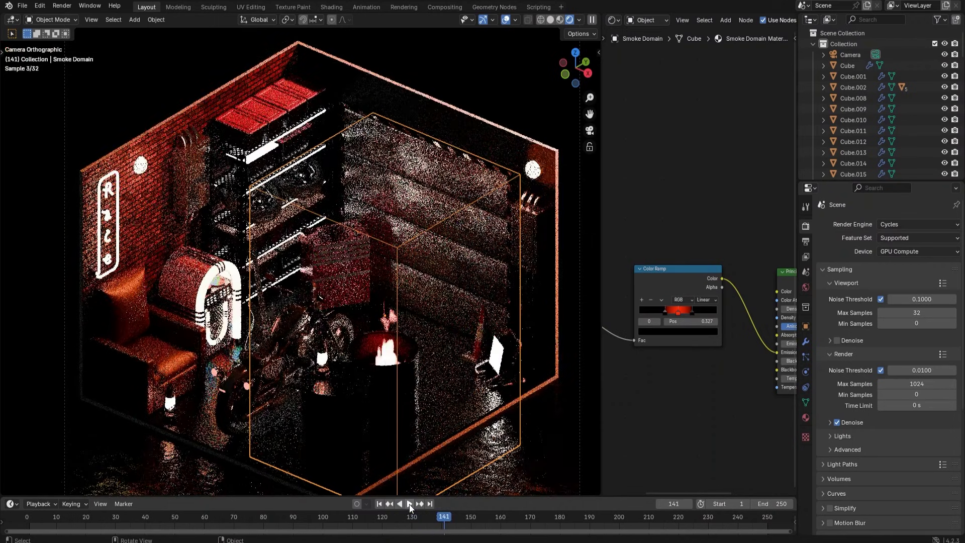
left_click(409, 503)
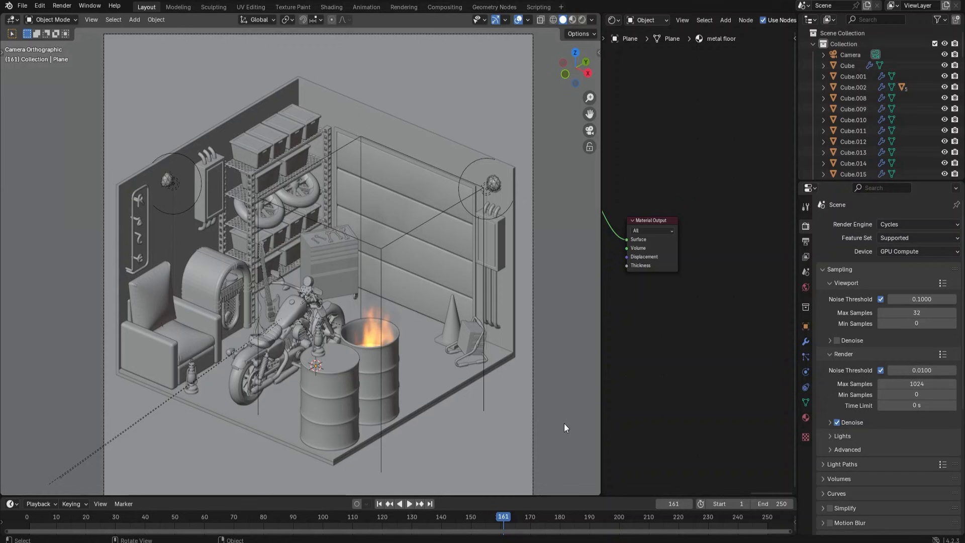
- Rewind to frame 1, merge the node editor into the 3D view, and split an enlarged timeline in two
scroll(563, 423, "down", 1)
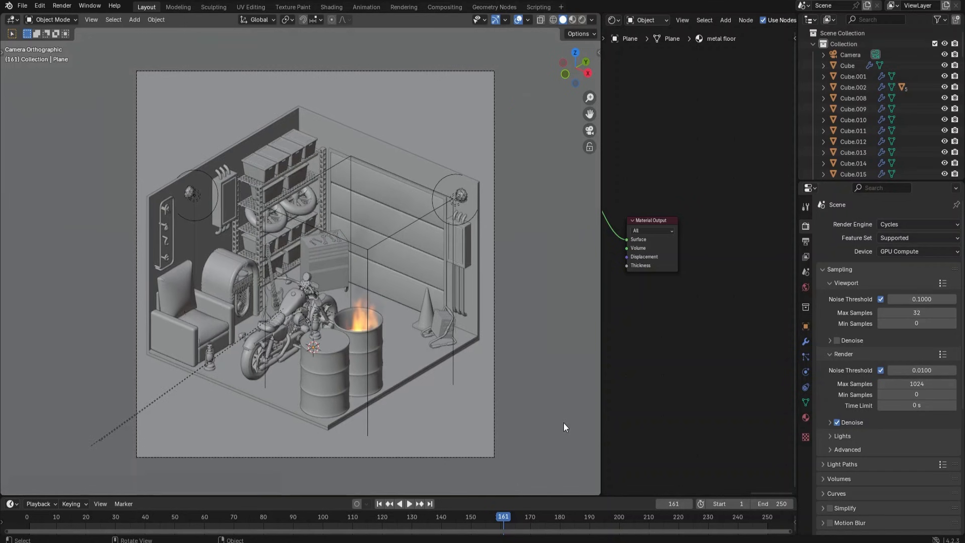
left_click(377, 503)
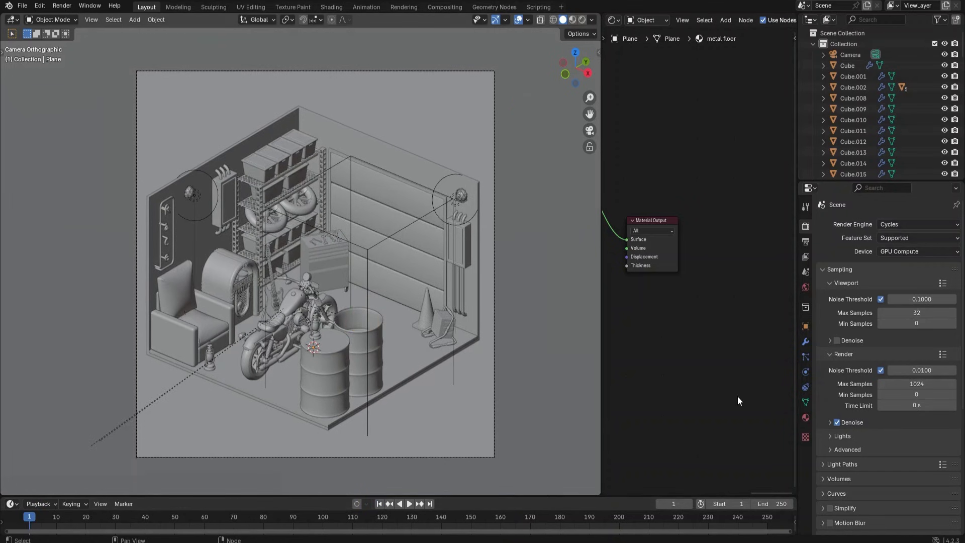
left_click_drag(599, 15, 684, 23)
left_click_drag(731, 495, 728, 334)
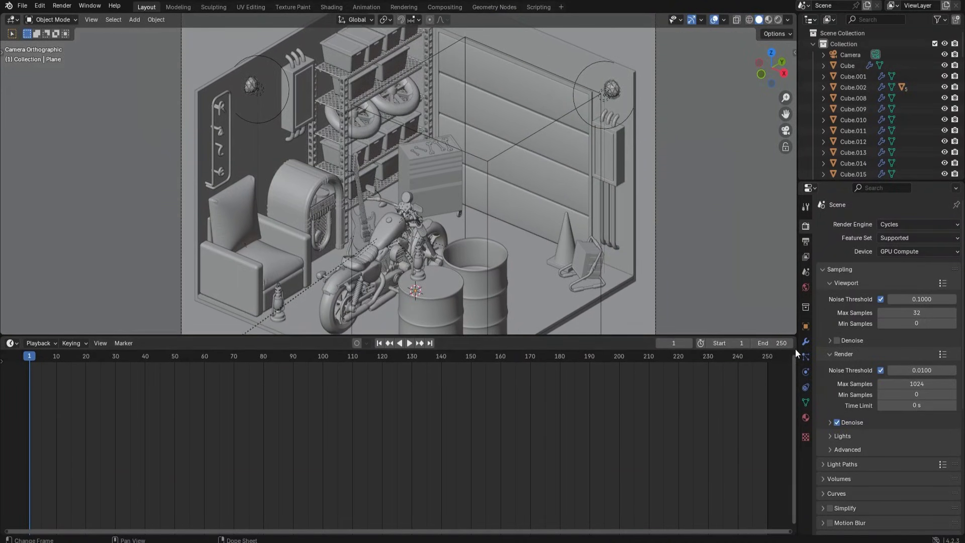
left_click_drag(795, 336, 794, 447)
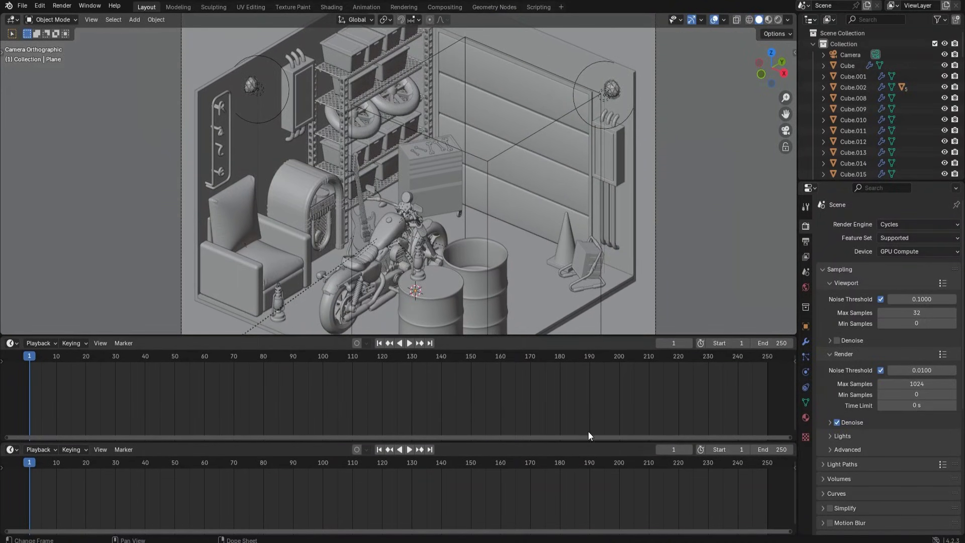
- Select the neon sign, preview playback in Rendered shading, and make the lower area a Graph Editor
left_click(212, 179)
left_click(779, 19)
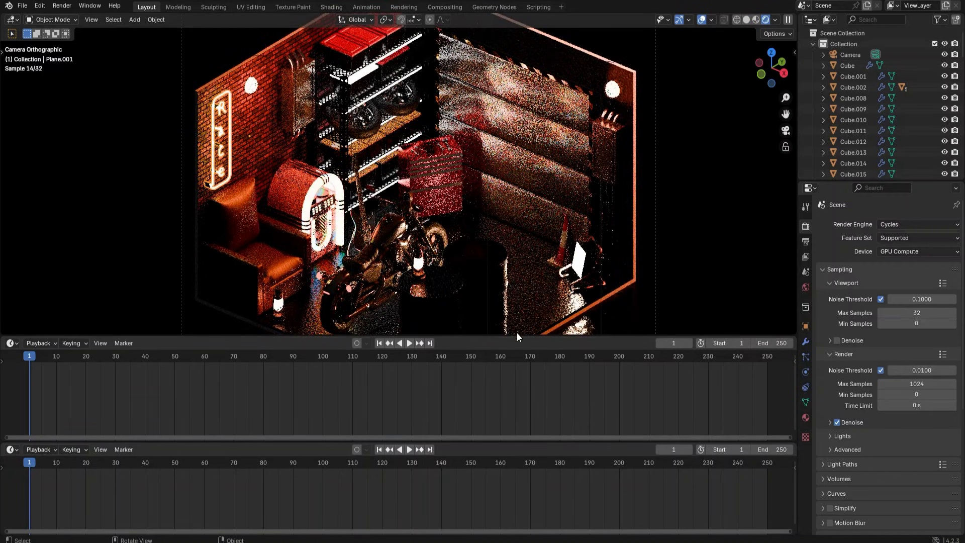
left_click(409, 449)
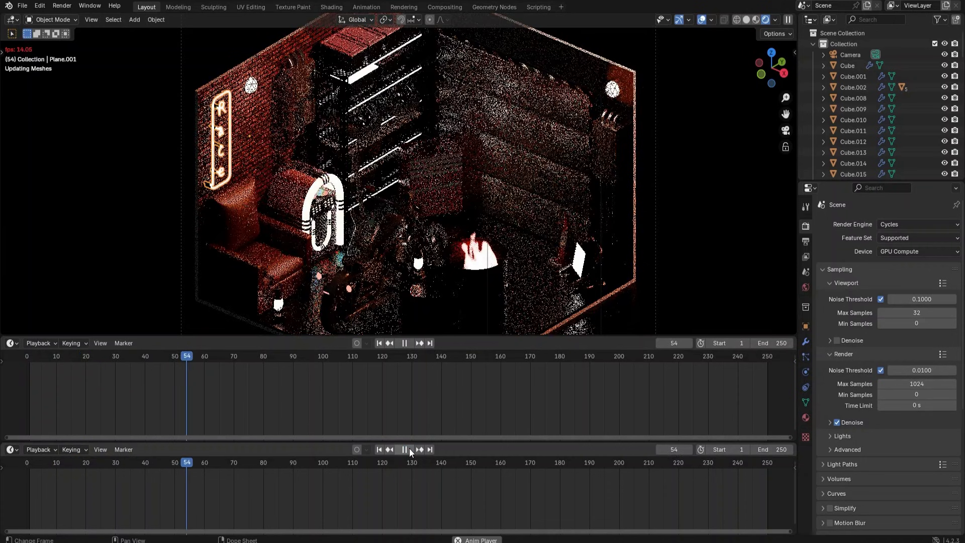
left_click(409, 449)
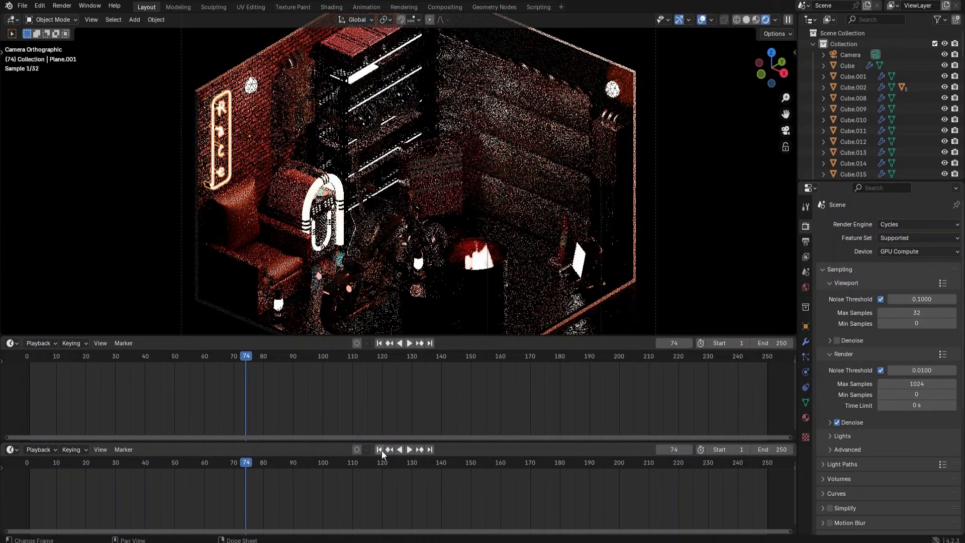
left_click(379, 449)
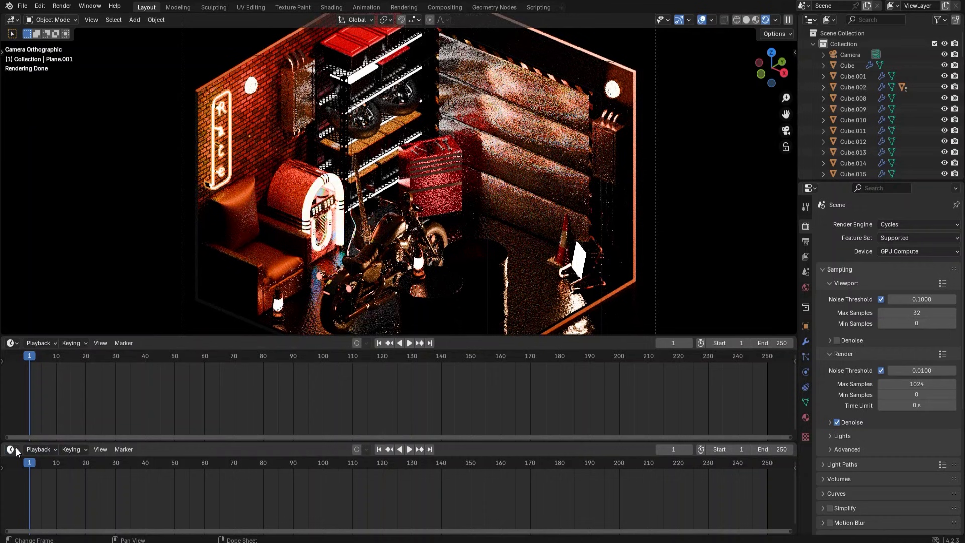
left_click(15, 448)
left_click(136, 370)
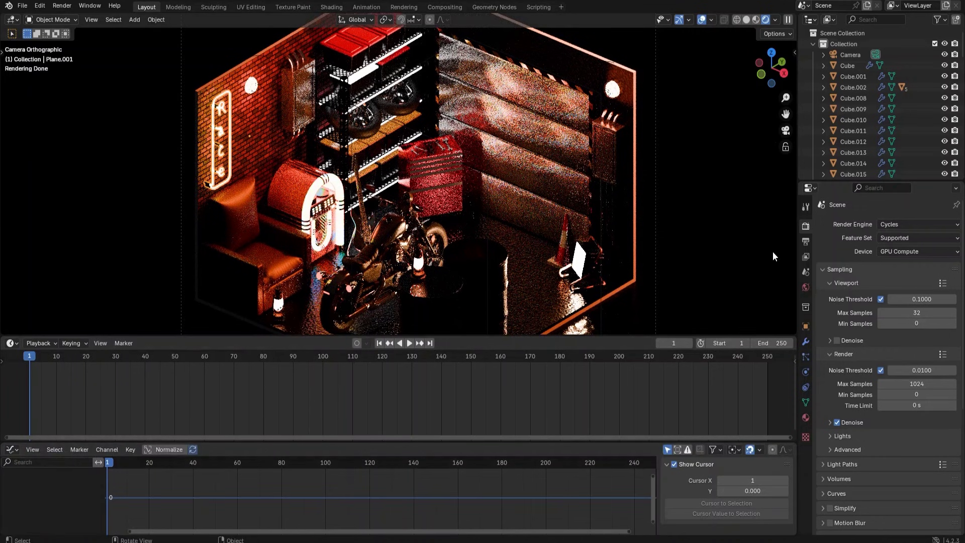
- Keyframe the neon light material's emission Strength of 20 at frame 1 and frame its curve
left_click(805, 417)
left_click(858, 226)
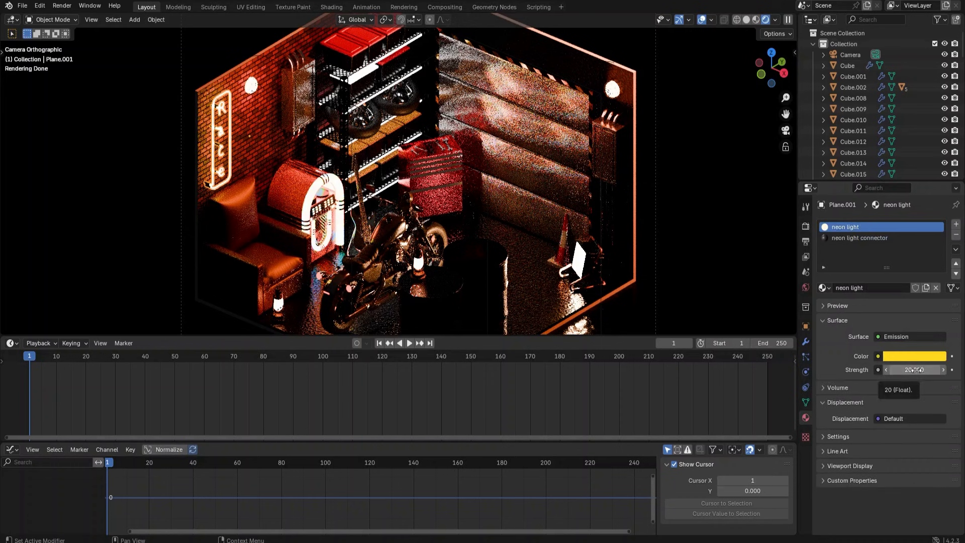
left_click(952, 371)
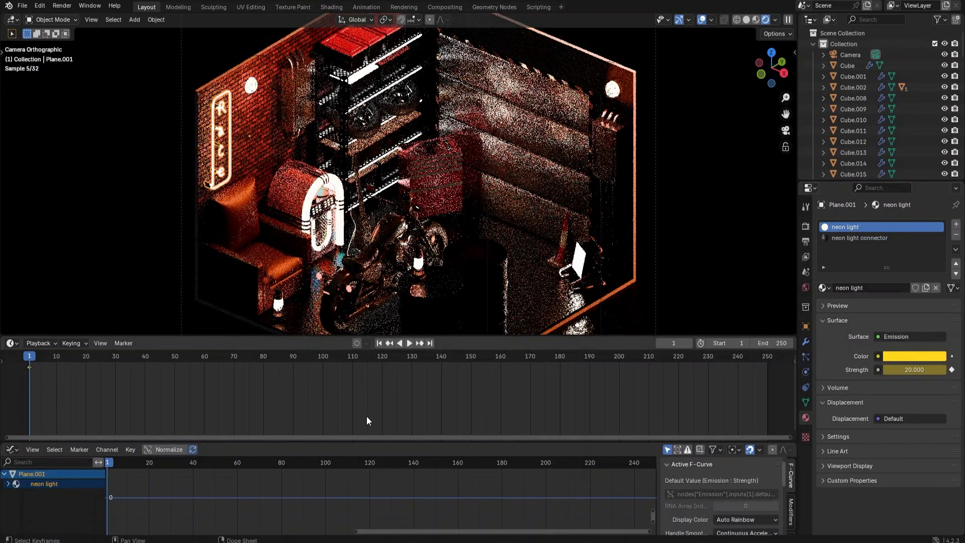
key("Home")
mouse_move(285, 498)
middle_mouse_down()
mouse_move(293, 510)
mouse_move(334, 509)
middle_mouse_up()
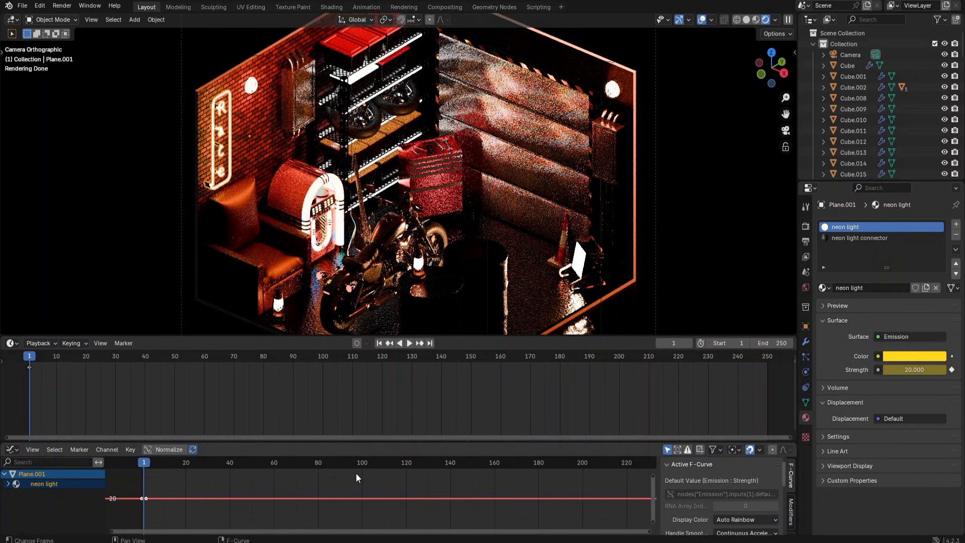
- Add a Noise modifier to the Strength curve with a noise strength of 30
left_click(790, 508)
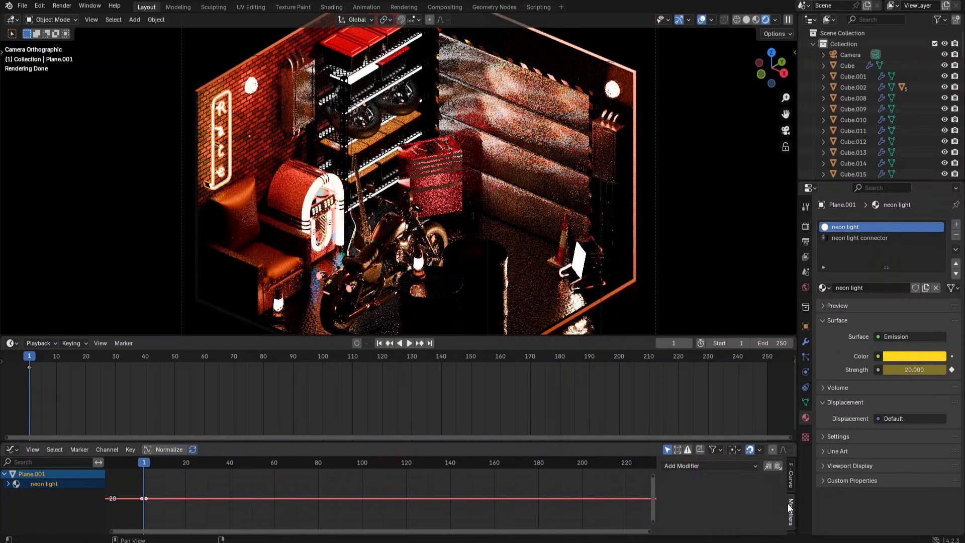
left_click(725, 466)
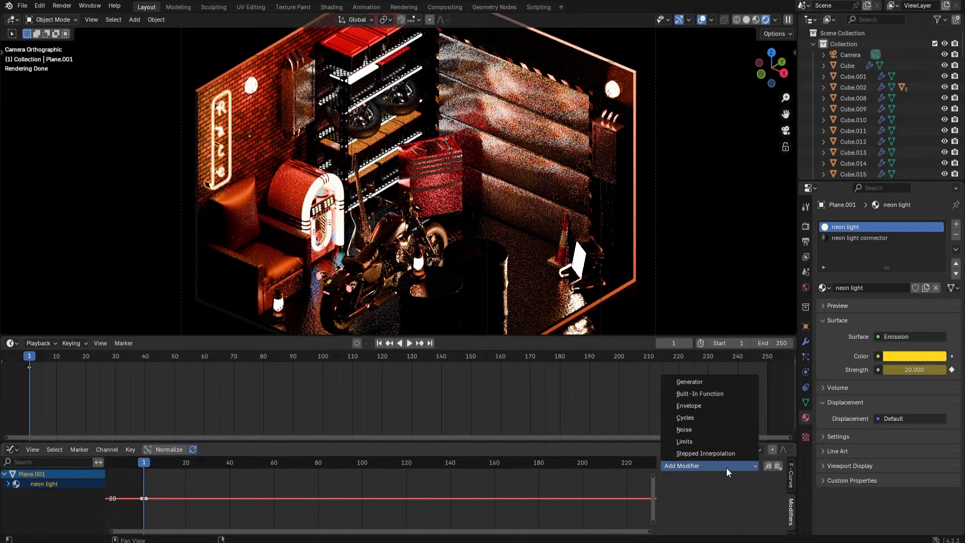
left_click(704, 429)
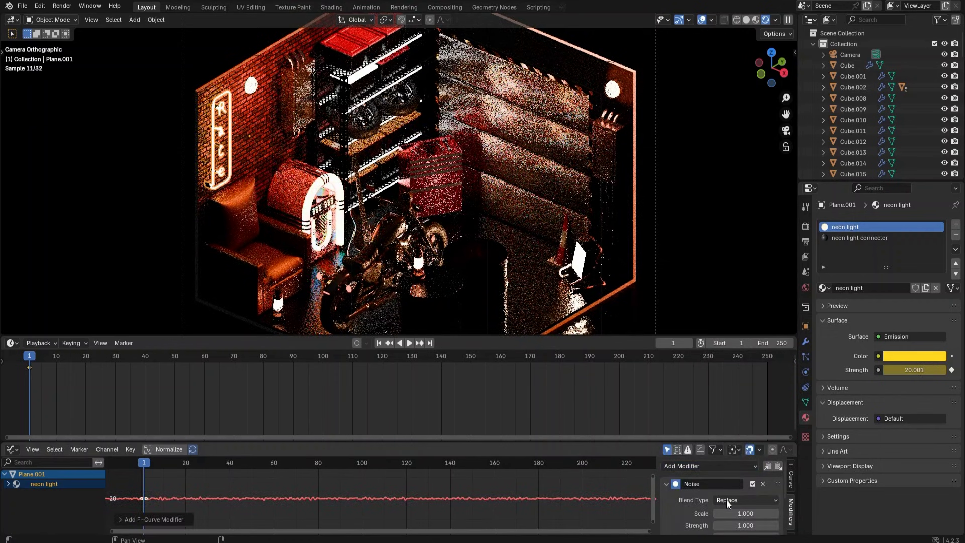
scroll(700, 512, "down", 3)
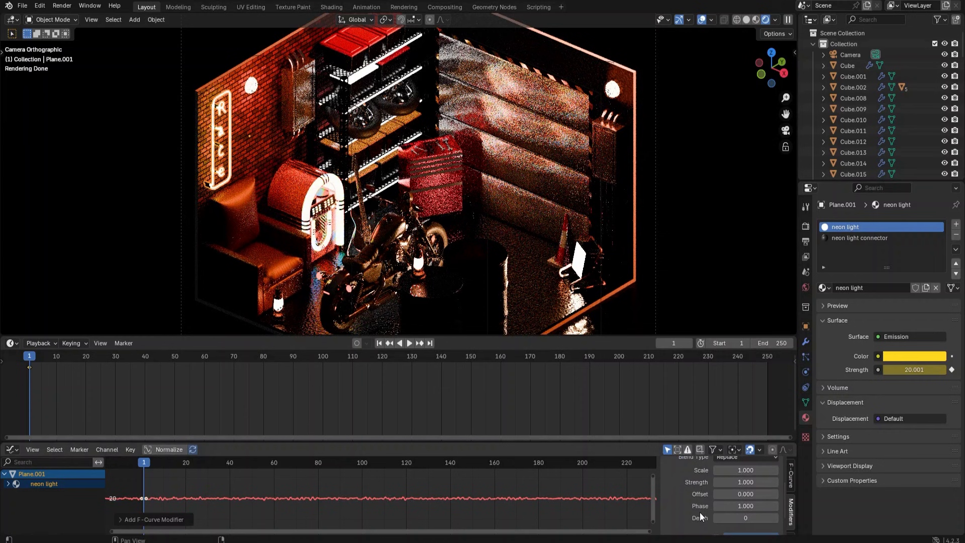
left_click_drag(744, 482, 786, 482)
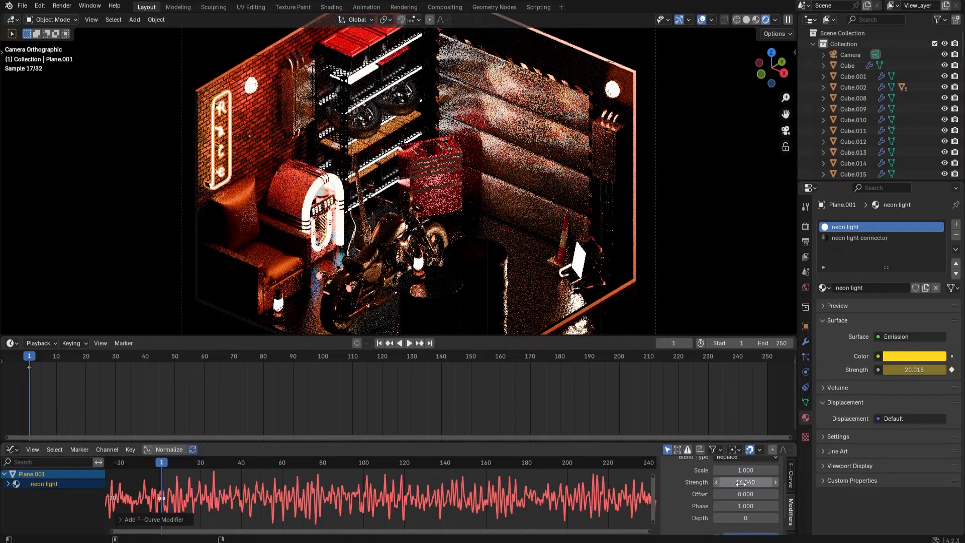
left_click(732, 483)
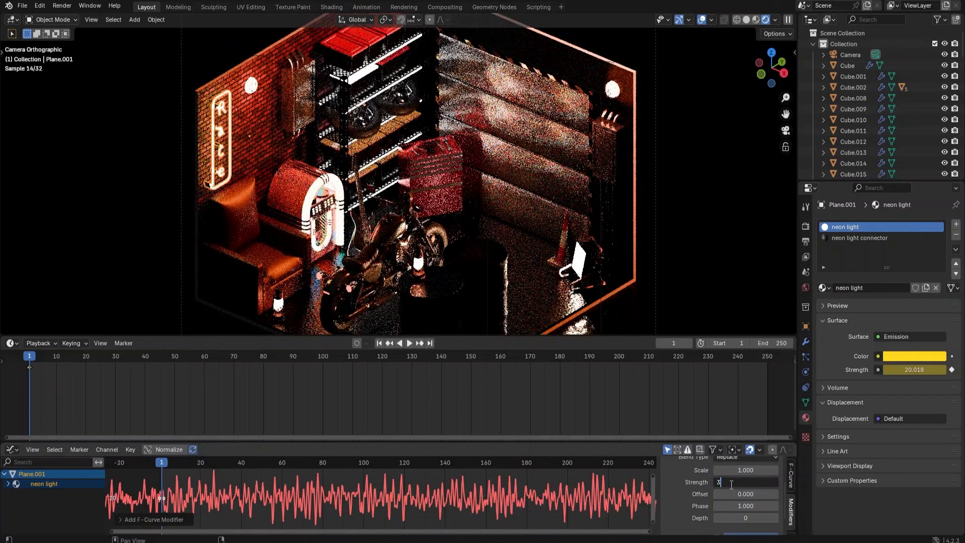
type("30")
key("Return")
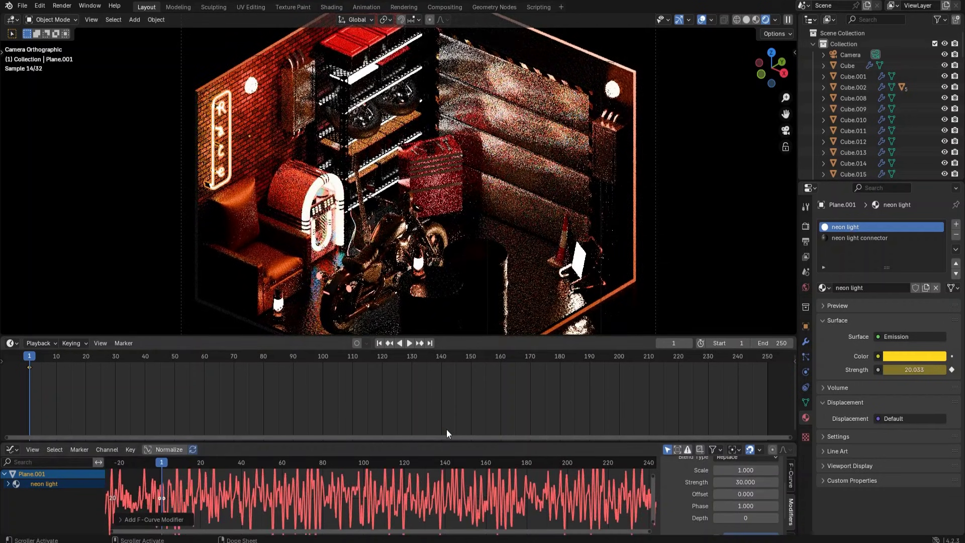
- Enlarge the Graph Editor and set the noise scale to 3
left_click_drag(476, 336, 475, 236)
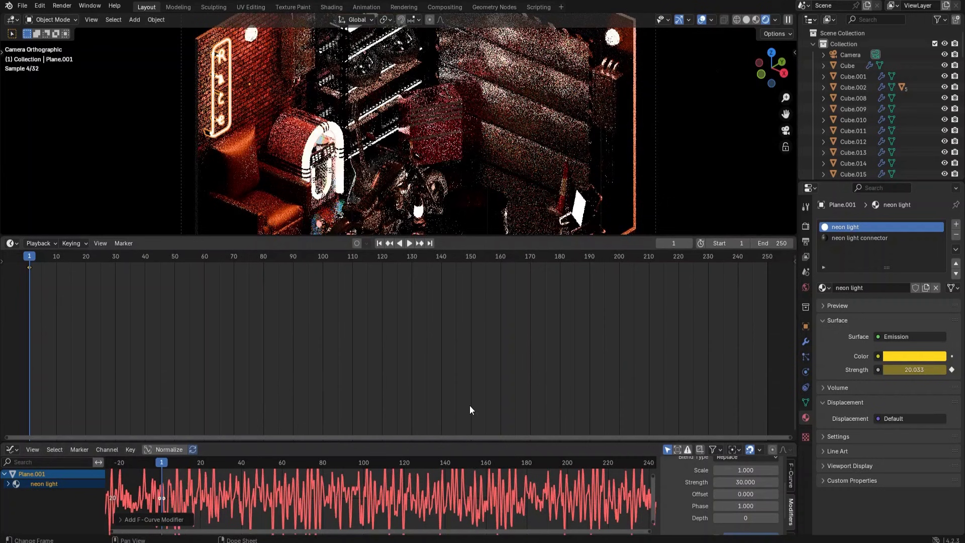
left_click_drag(472, 442, 480, 326)
scroll(393, 445, "down", 3)
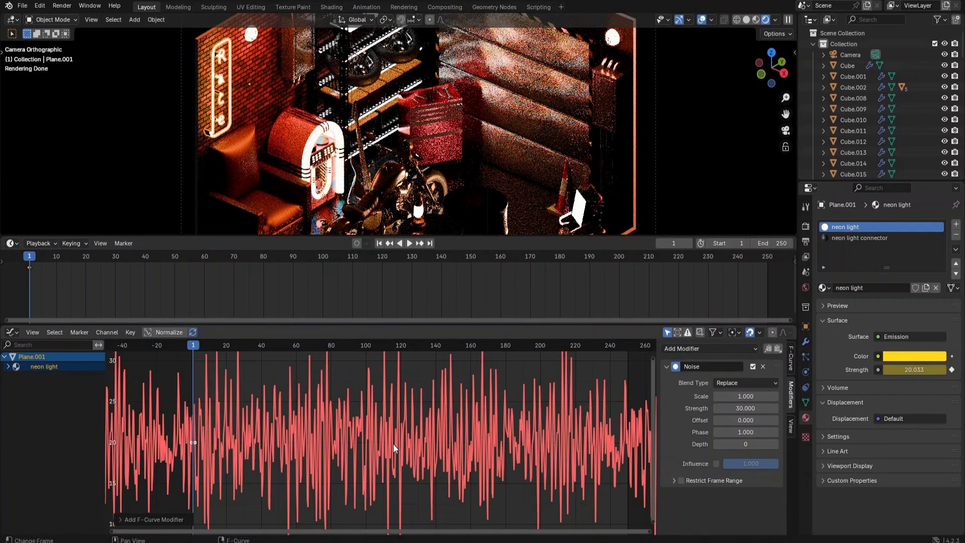
middle_click_drag(393, 444, 426, 439)
scroll(445, 439, "down", 2)
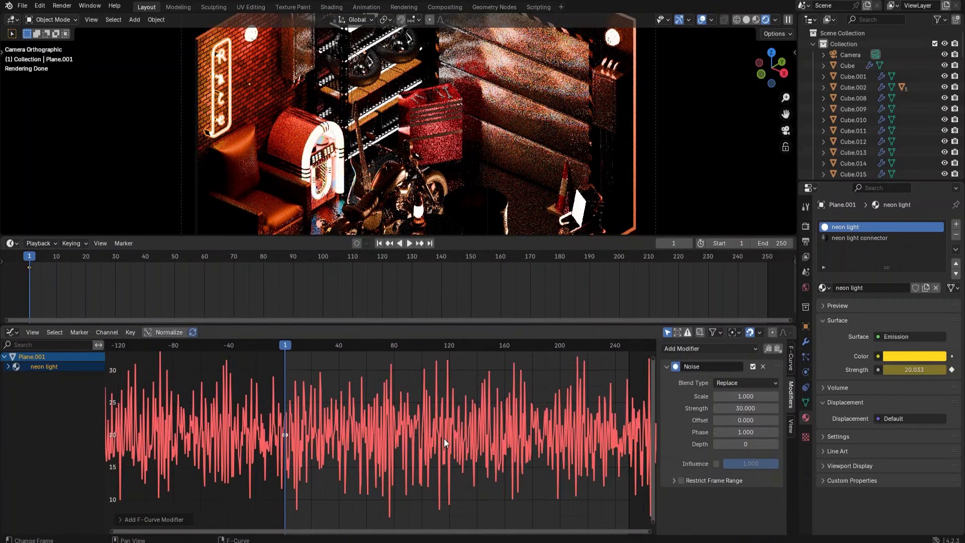
scroll(441, 440, "up", 2)
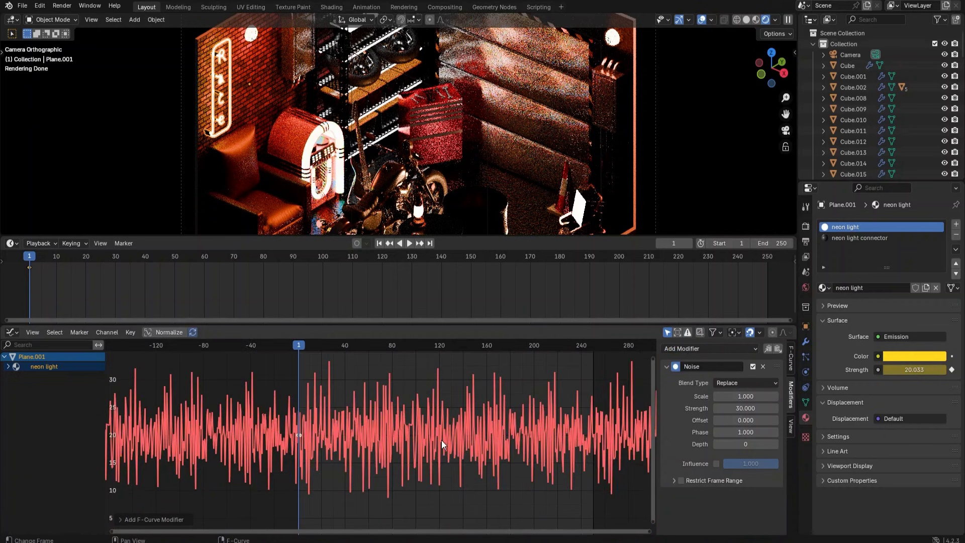
left_click(745, 396)
type("2")
key("Return")
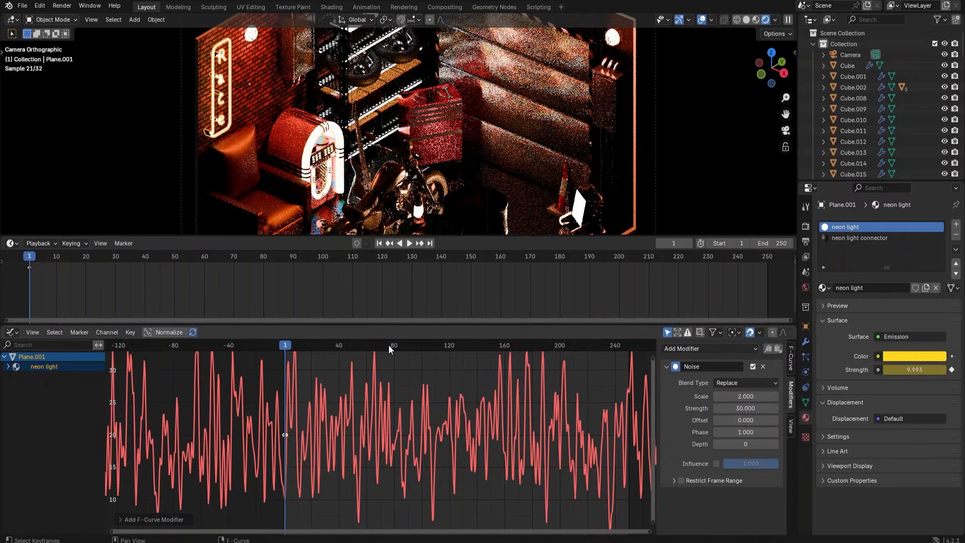
left_click(745, 396)
type("3")
key("Return")
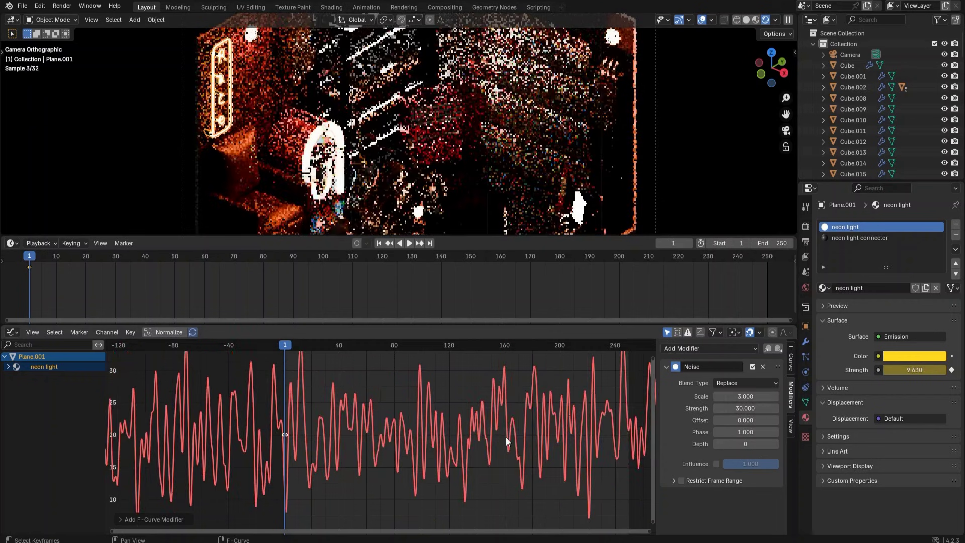
- Play the animation and scrub from frame 74 to check the neon flicker
left_click(410, 244)
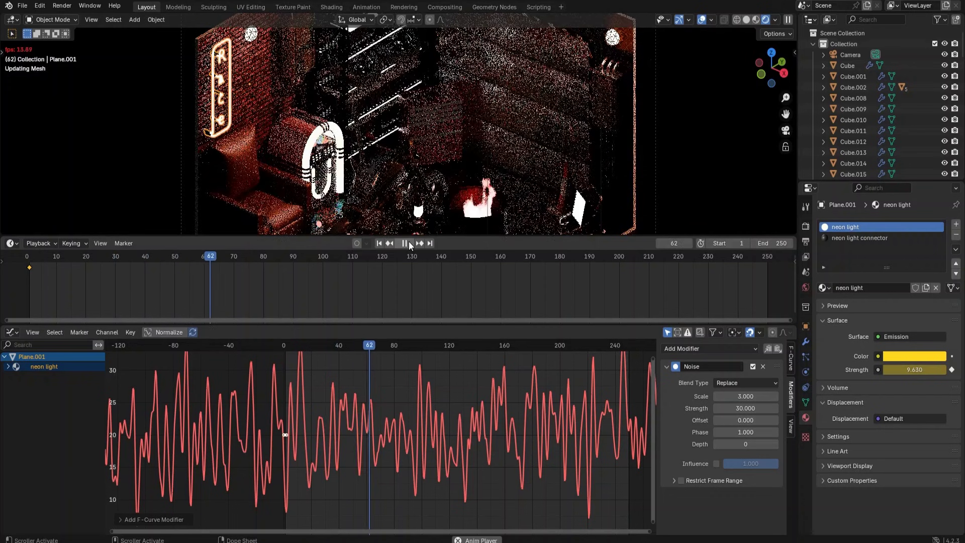
left_click(405, 243)
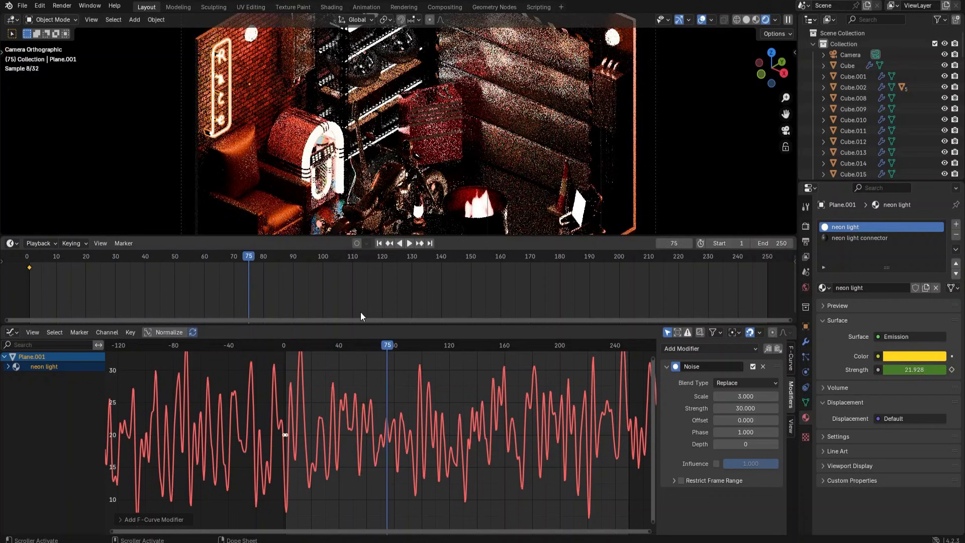
left_click(246, 256)
key("space")
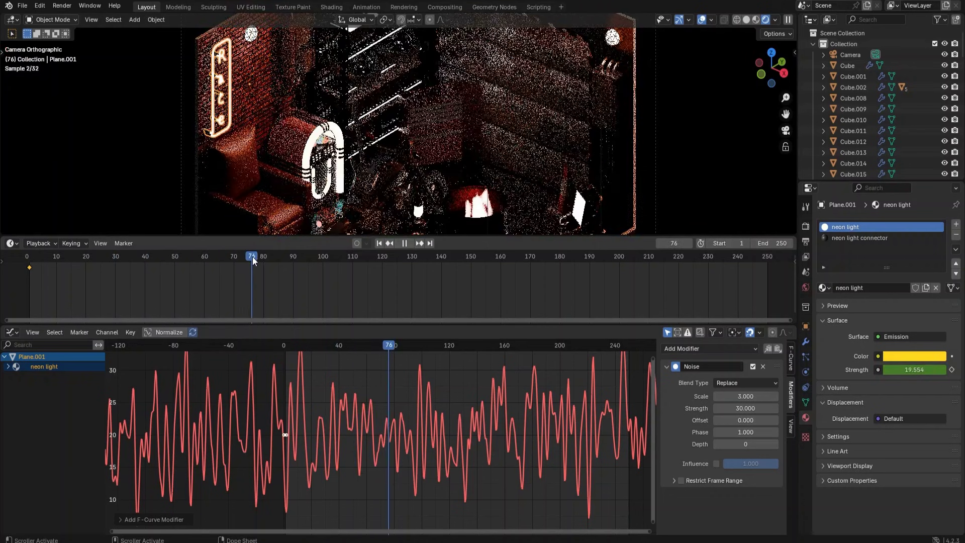
left_click_drag(256, 261, 610, 311)
scroll(478, 455, "down", 3)
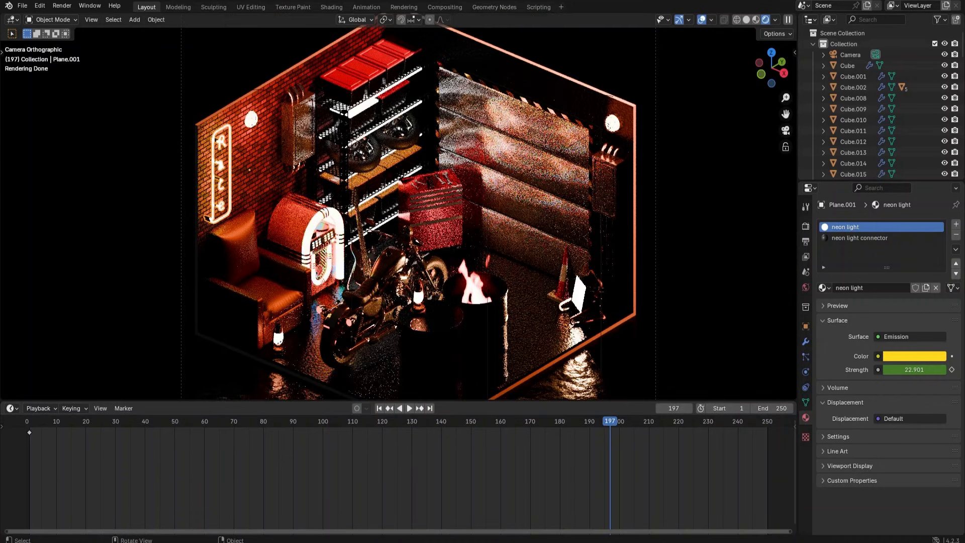
- Select the floor plane, switch to Solid shading, and return to frame 1
left_click(73, 360)
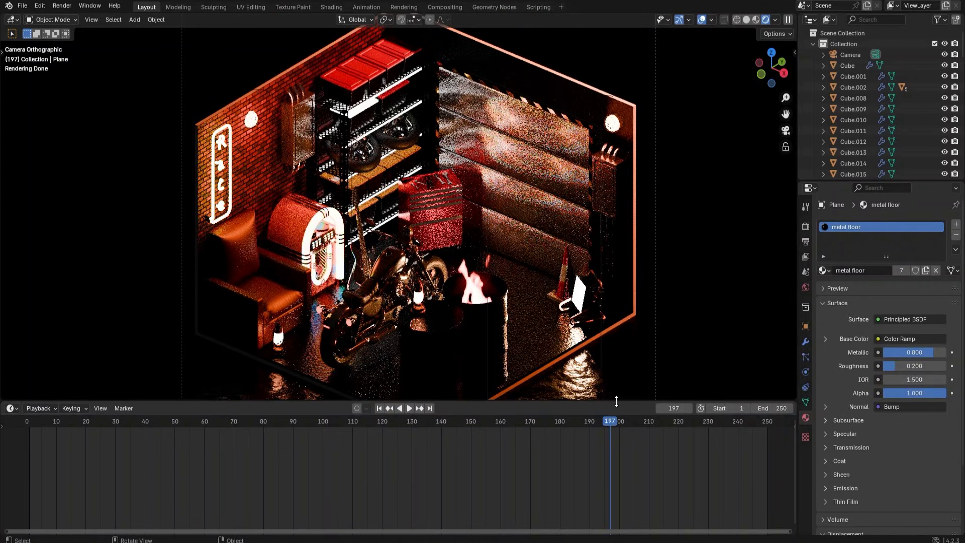
left_click_drag(617, 401, 616, 420)
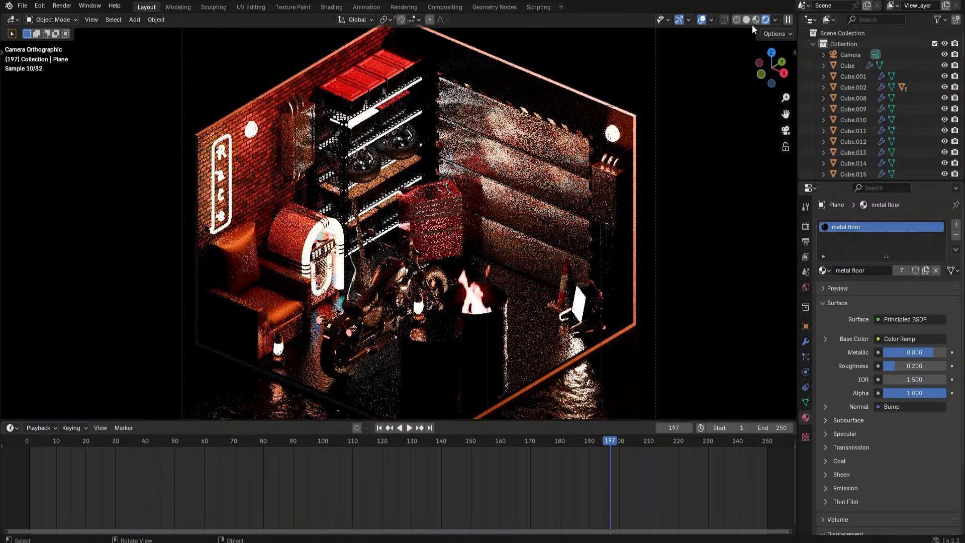
left_click(746, 19)
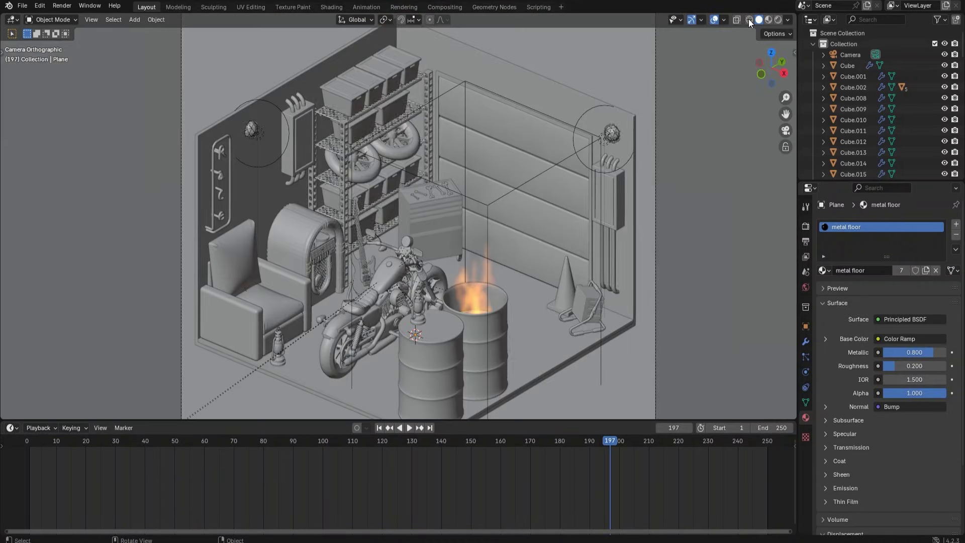
left_click(380, 428)
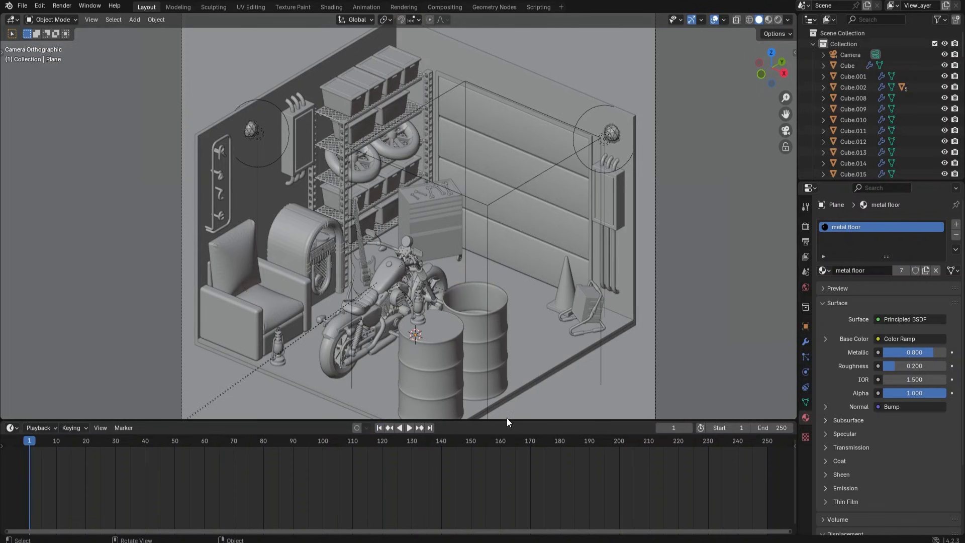
left_click_drag(506, 420, 506, 433)
- Set the output frame rate to 25 fps
left_click(806, 241)
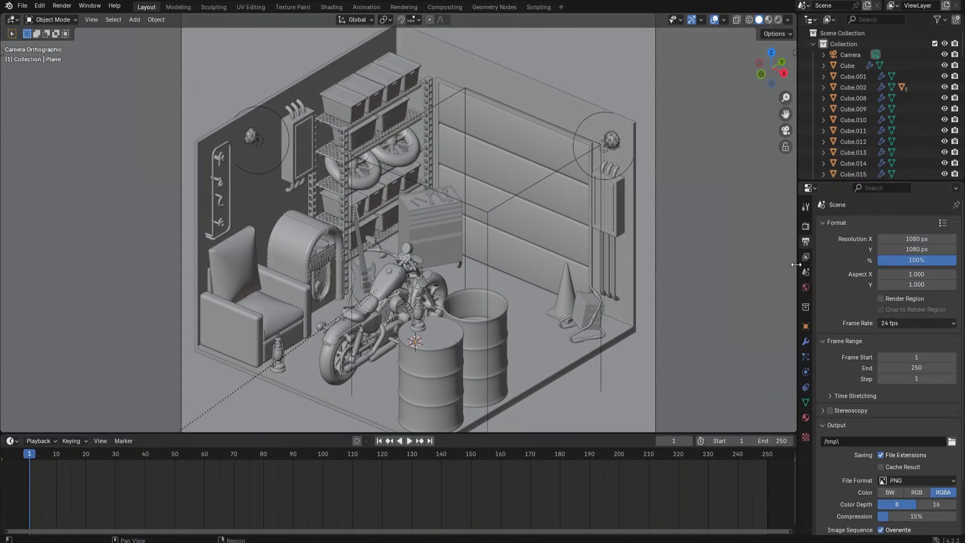
left_click(895, 325)
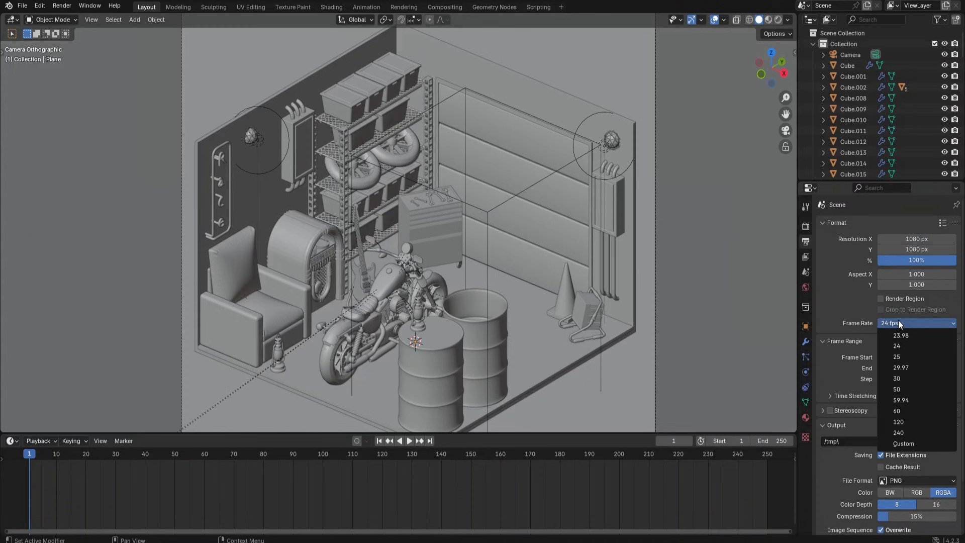
left_click(909, 377)
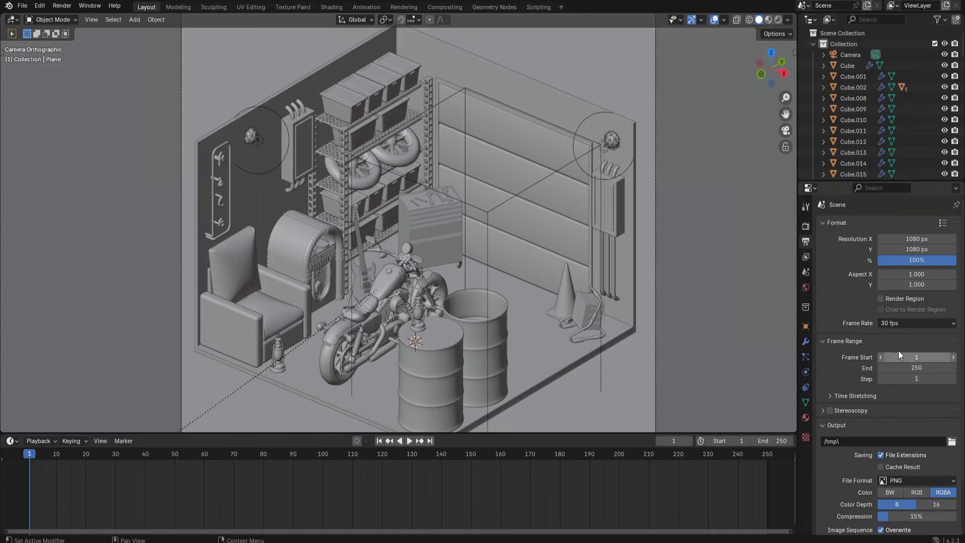
left_click(898, 323)
left_click(908, 356)
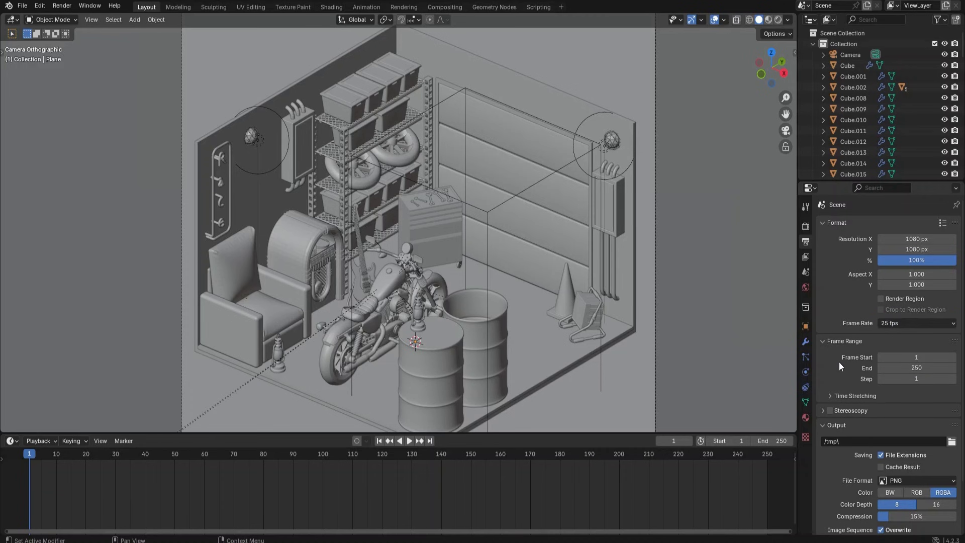
scroll(541, 253, "down", 5)
- Add a plain axes empty at the camera and raise it 4.8466 m along Z
left_click(771, 52)
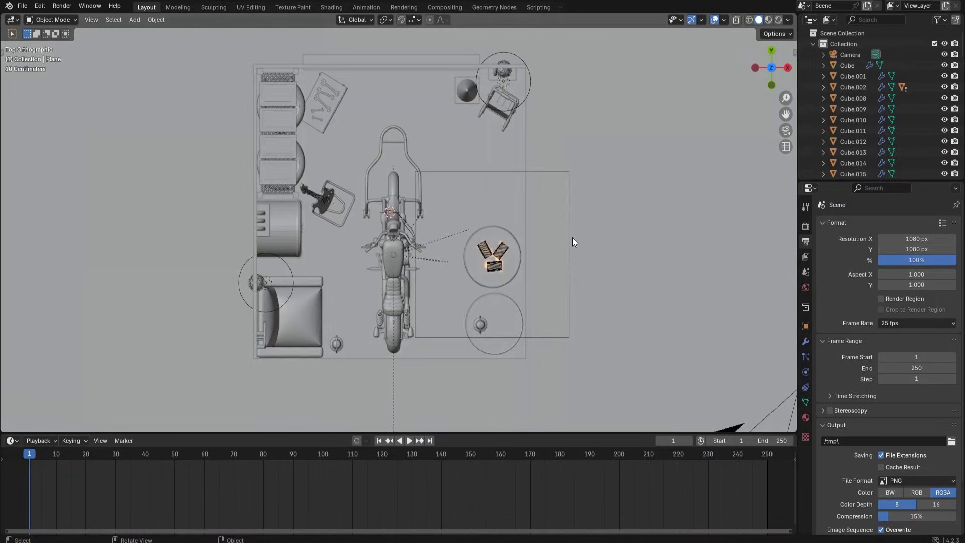
scroll(572, 240, "down", 3)
left_click(484, 304)
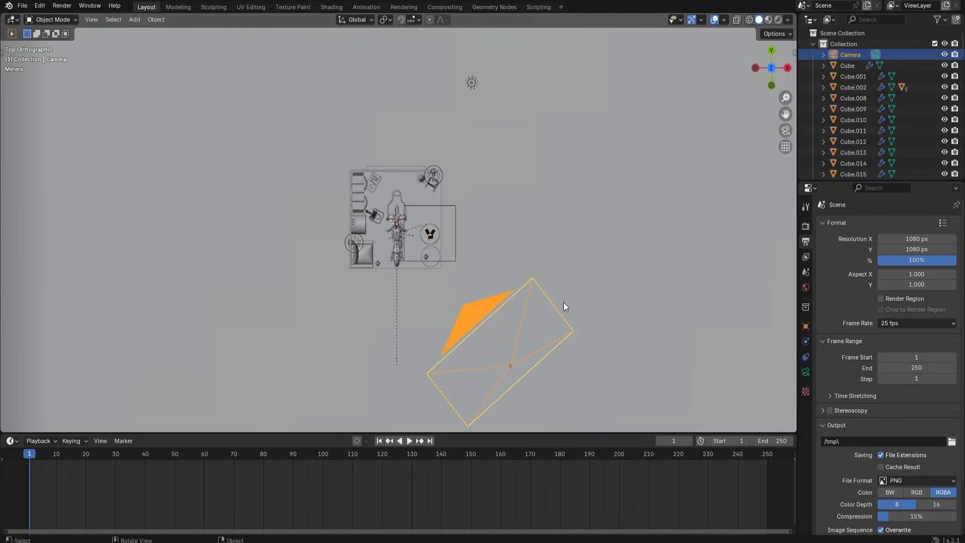
key("shift+a")
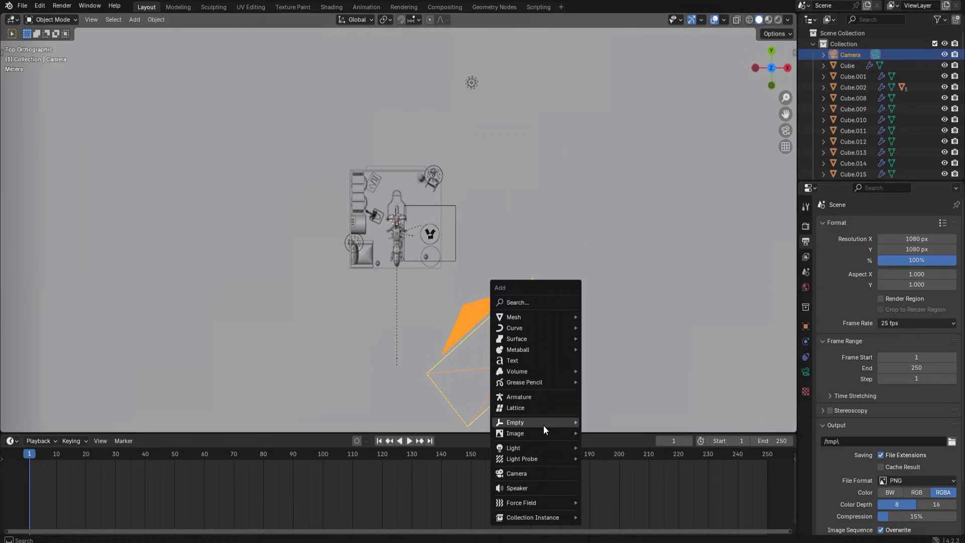
mouse_move(544, 426)
left_click(588, 421)
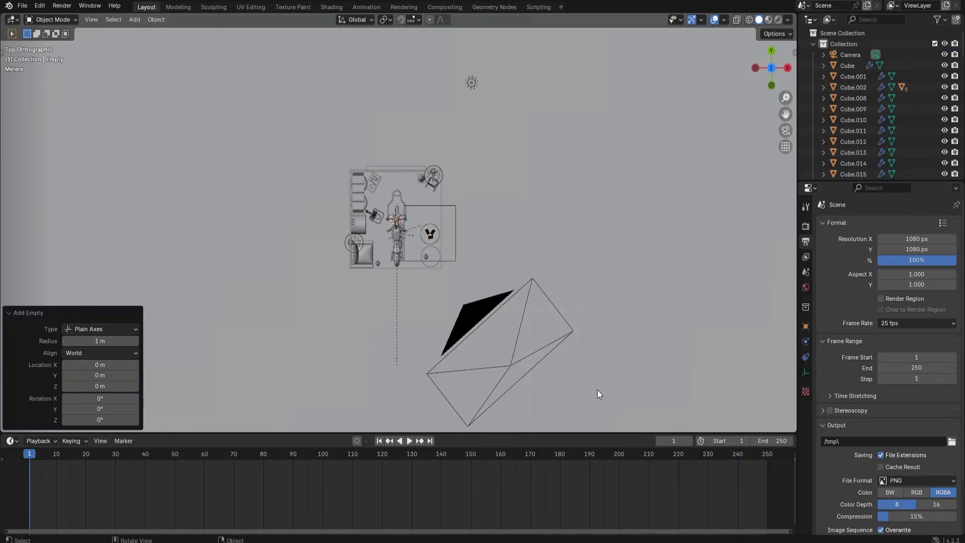
middle_click_drag(585, 370, 544, 321)
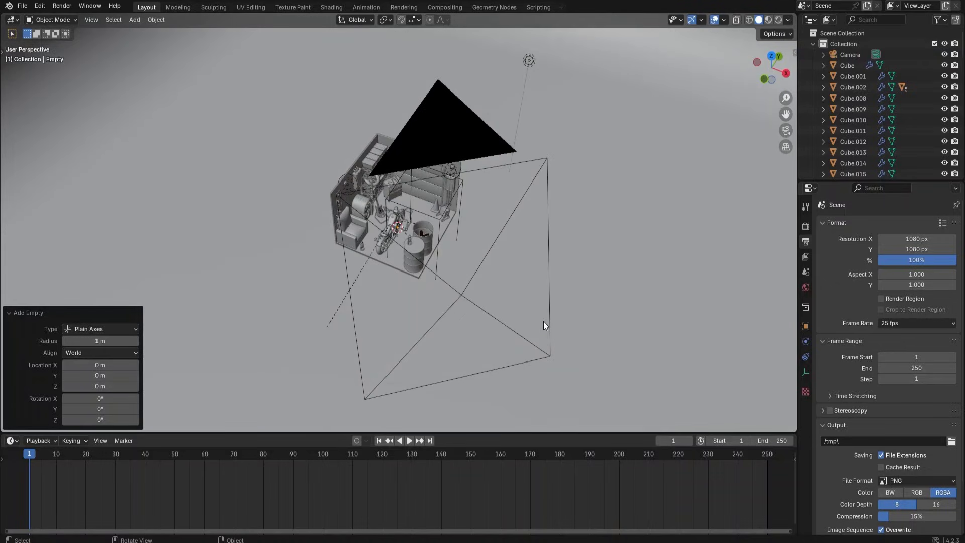
key("g")
key("z")
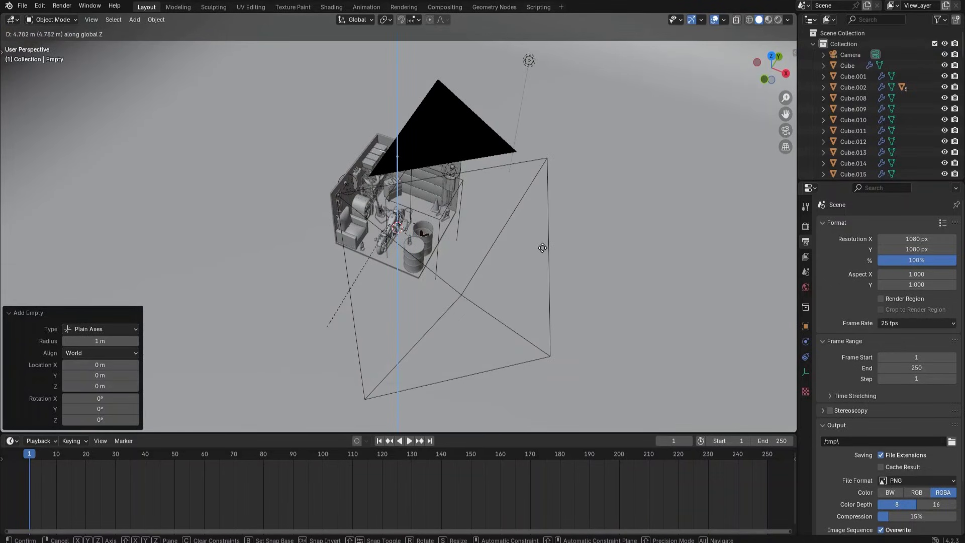
left_click(542, 247)
- Set the empty's Display As shape to Sphere
middle_click_drag(542, 248, 566, 279)
scroll(564, 275, "up", 3)
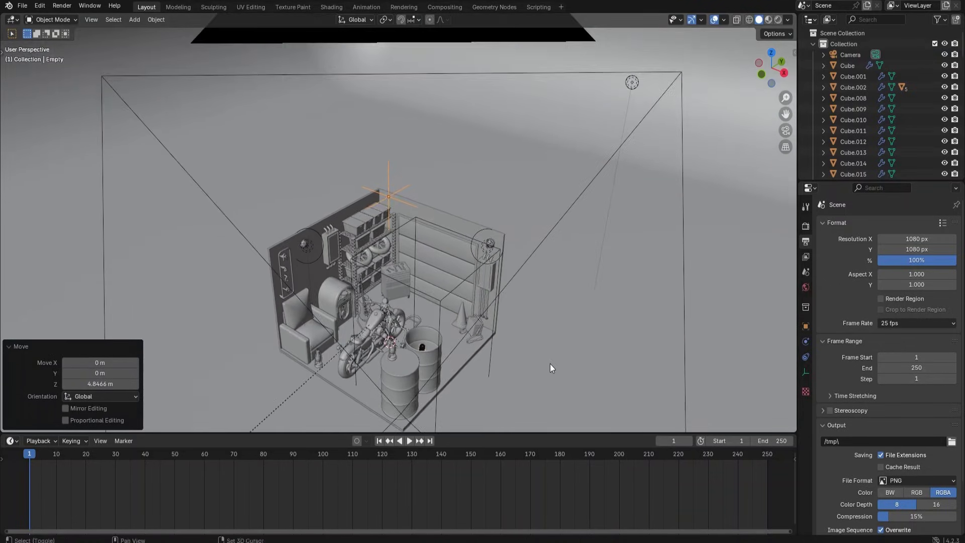
scroll(546, 352, "up", 2)
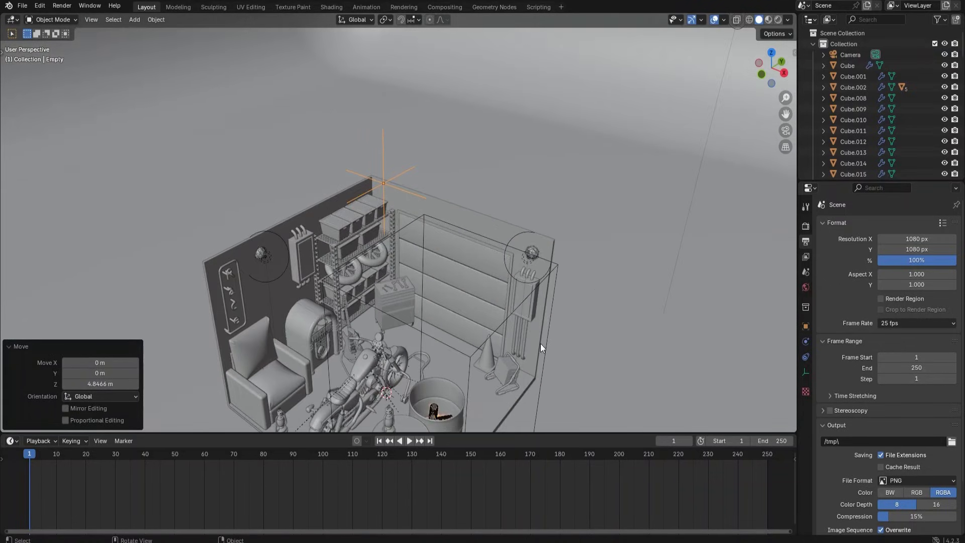
left_click(804, 371)
left_click(918, 242)
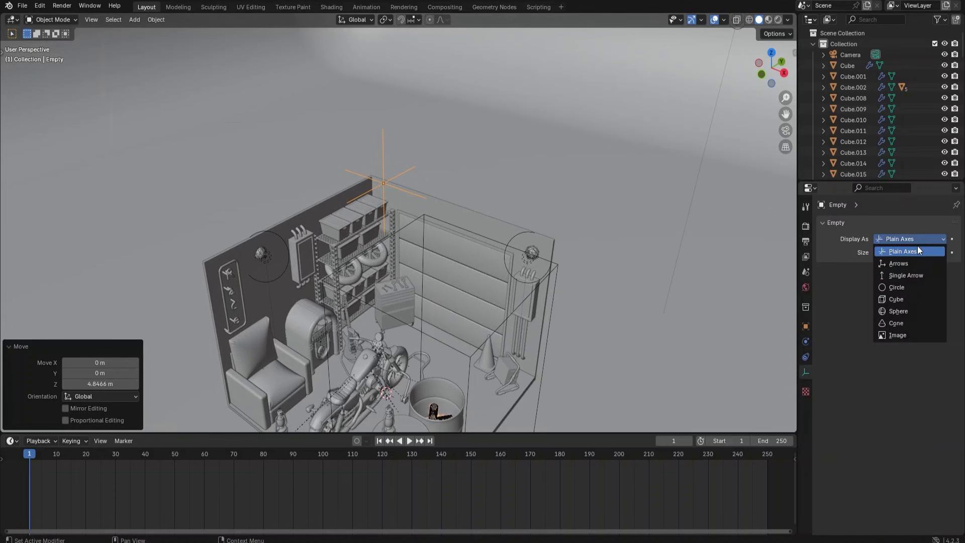
left_click(915, 311)
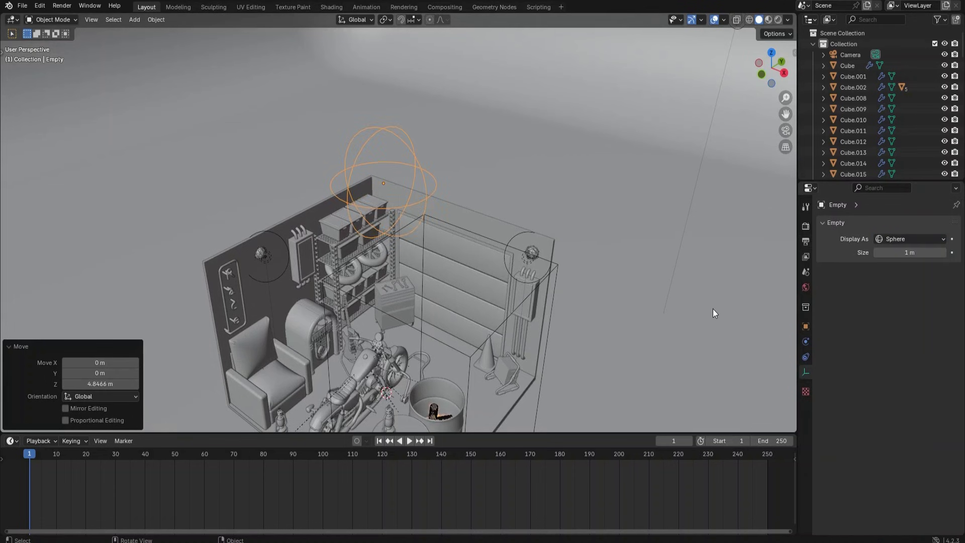
scroll(713, 308, "down", 6)
- Parent the camera to the sphere empty and look through the camera
middle_click_drag(666, 311, 599, 287)
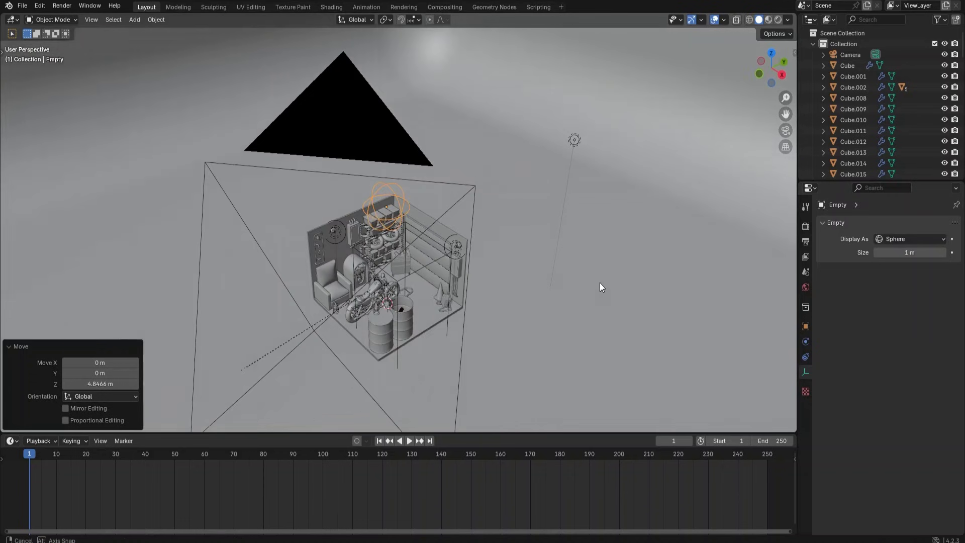
left_click(293, 134)
middle_click_drag(605, 241, 445, 227)
left_click(392, 191, "shift")
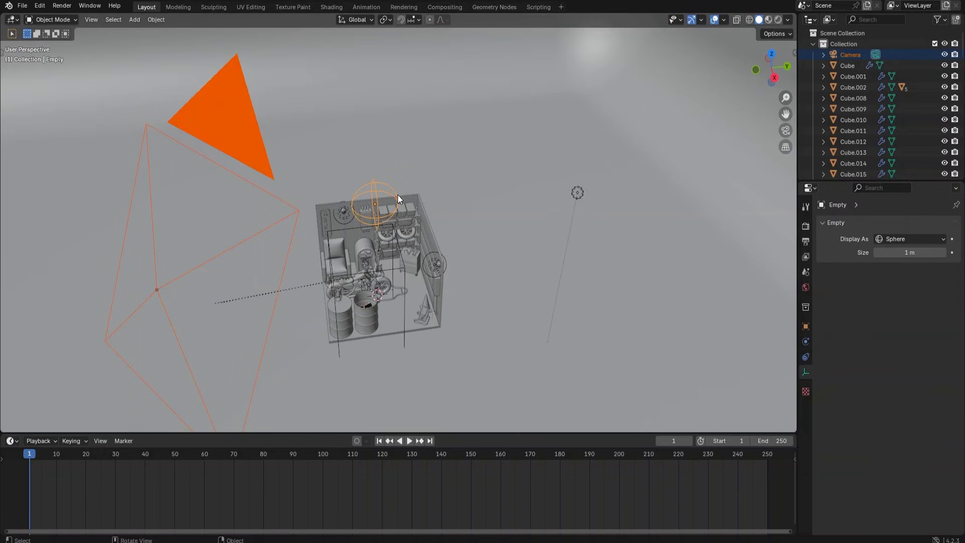
key("ctrl+p")
left_click(418, 215)
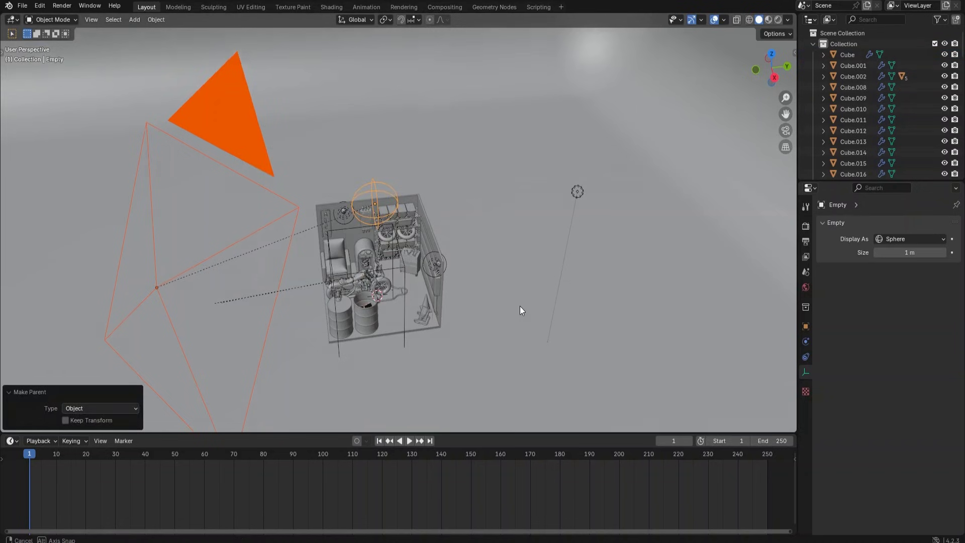
middle_click_drag(520, 306, 730, 157)
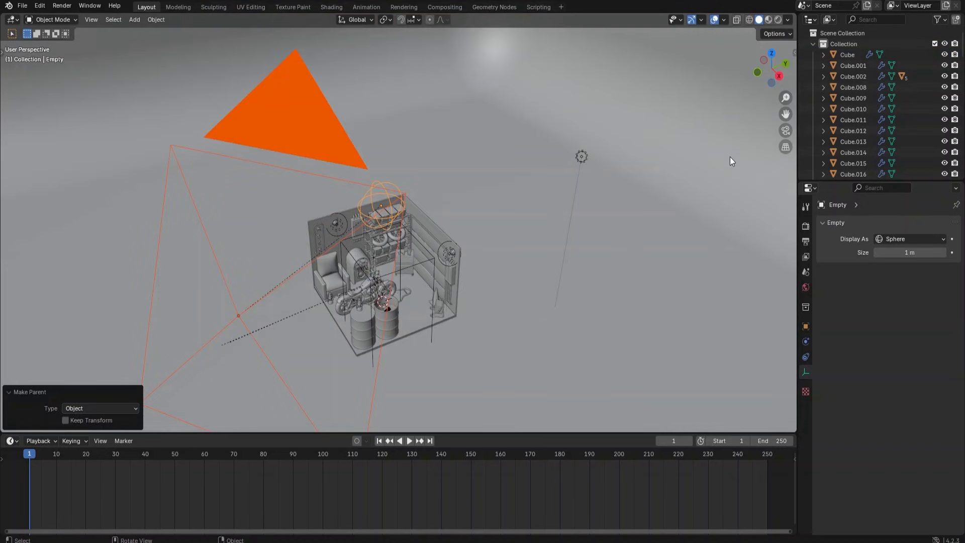
left_click(782, 131)
- Keyframe the empty at frame 1, then rotate it 25° around Z and keyframe it at frame 125
scroll(594, 264, "down", 2)
scroll(594, 264, "up", 3)
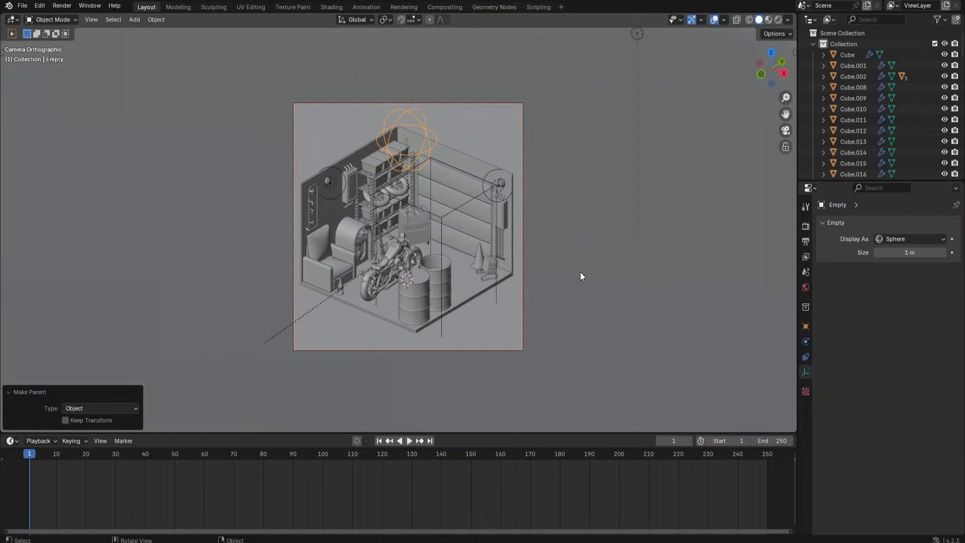
scroll(580, 277, "up", 1)
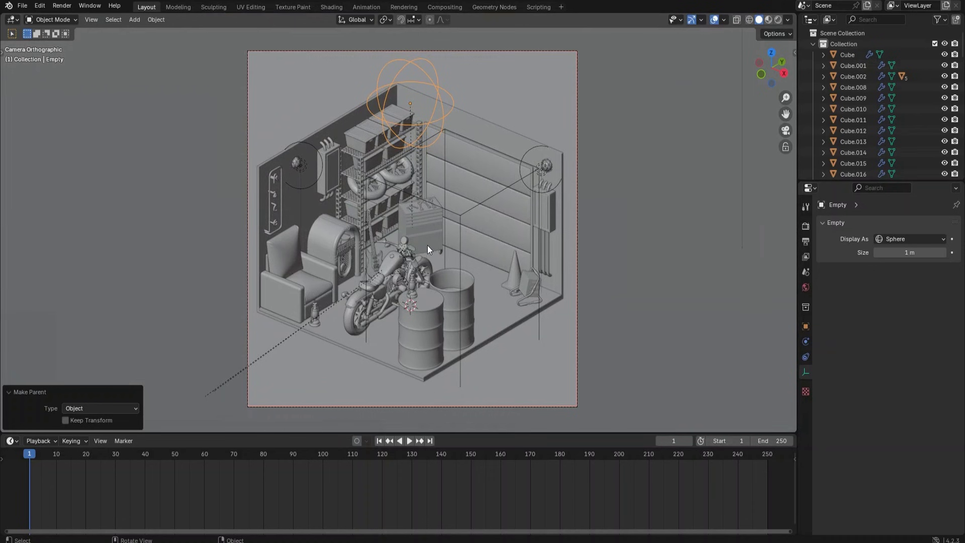
key("i")
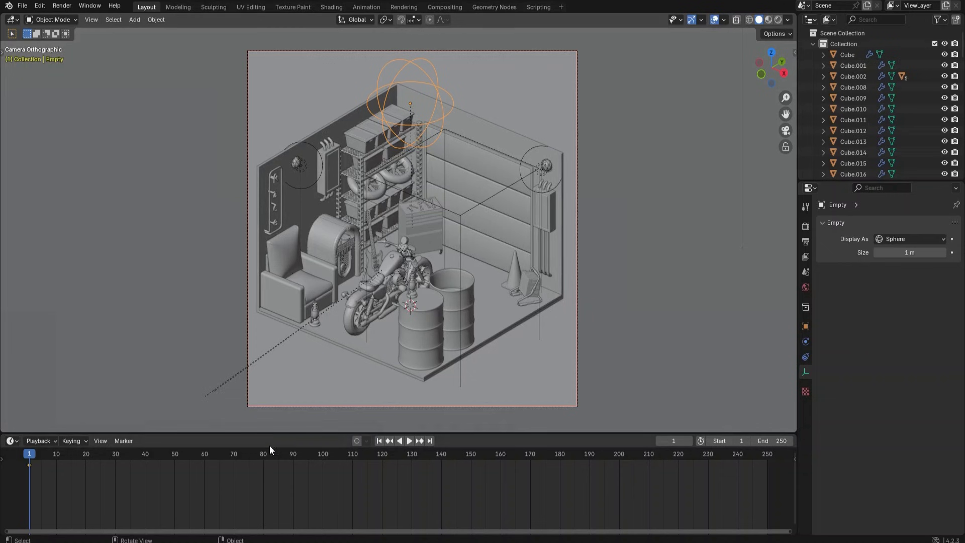
left_click_drag(29, 456, 397, 476)
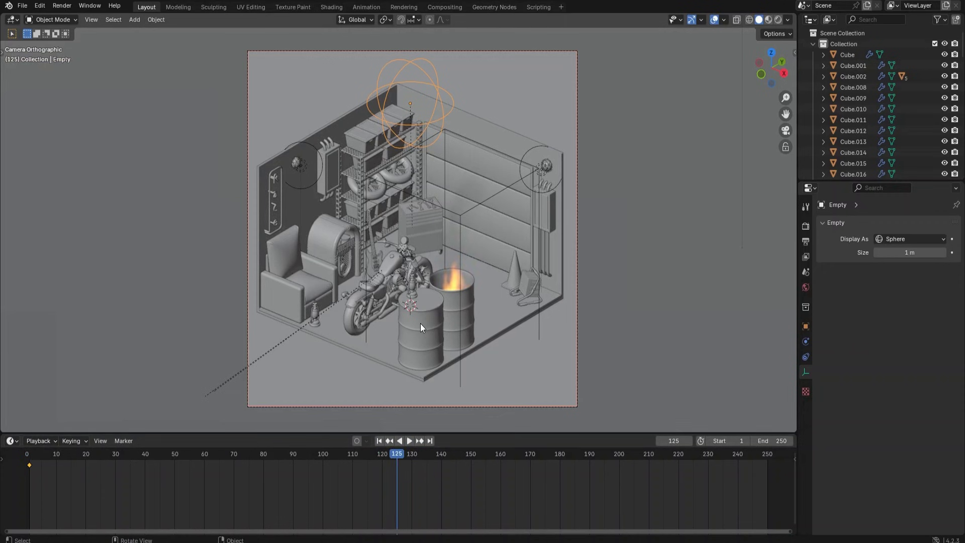
key("r")
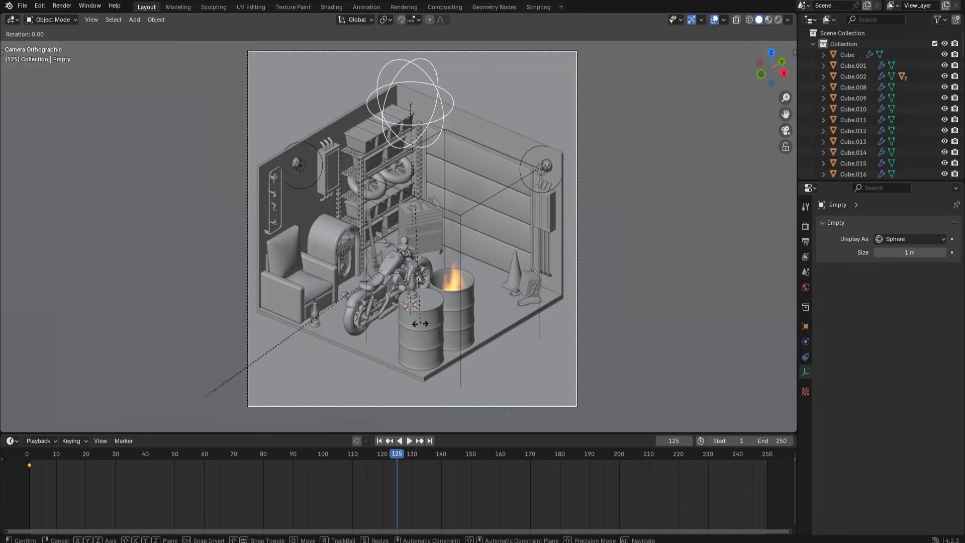
type("z")
type("25")
key("Return")
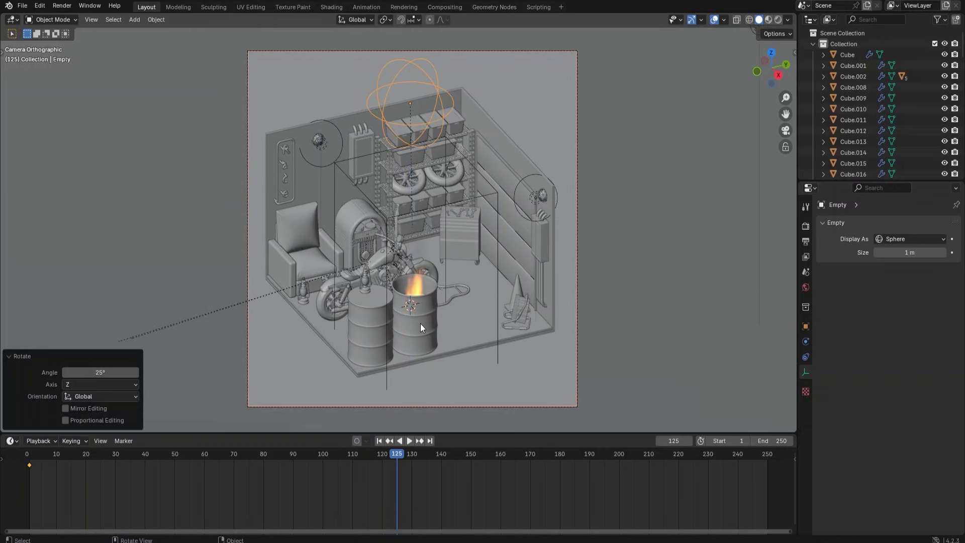
key("i")
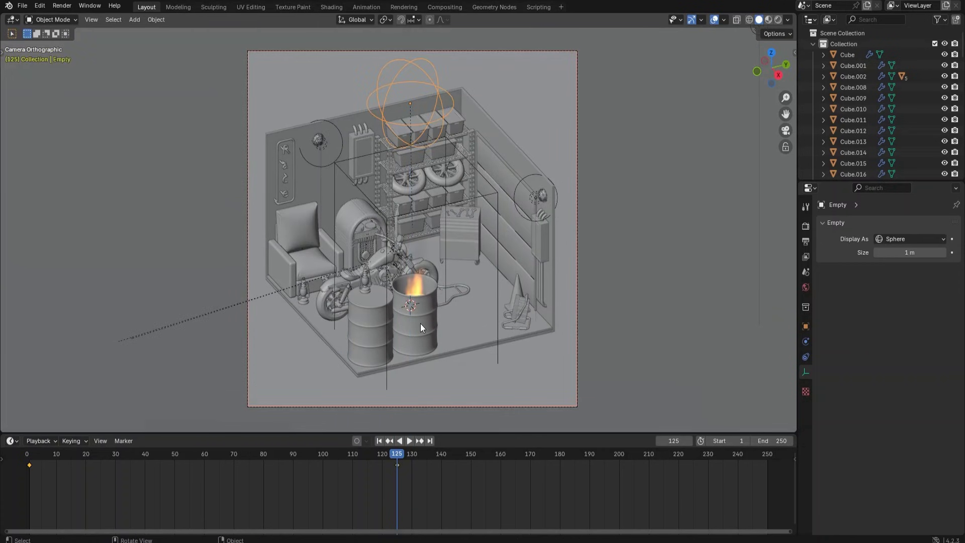
- Rotate the empty back -25° around Z at frame 250, keyframe it, and return to frame 1
left_click(430, 440)
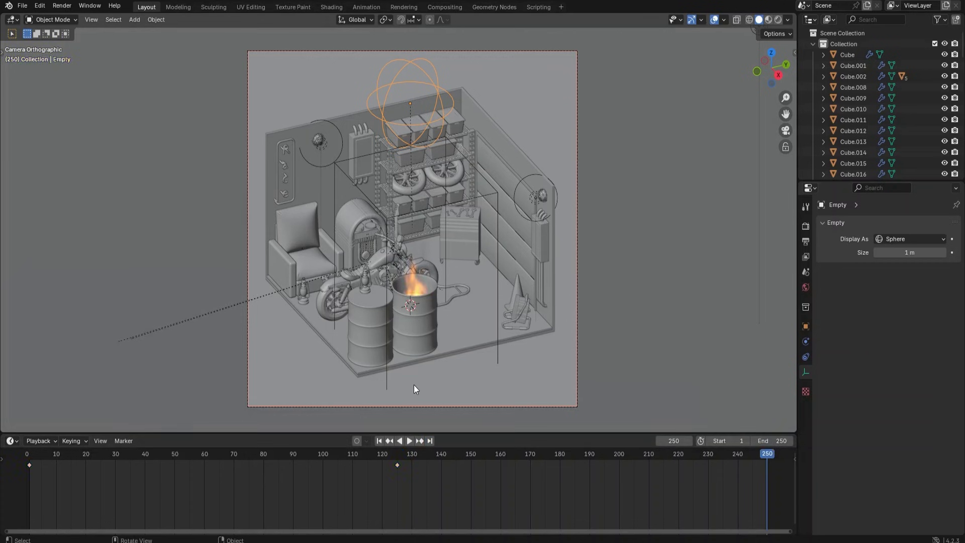
type("r")
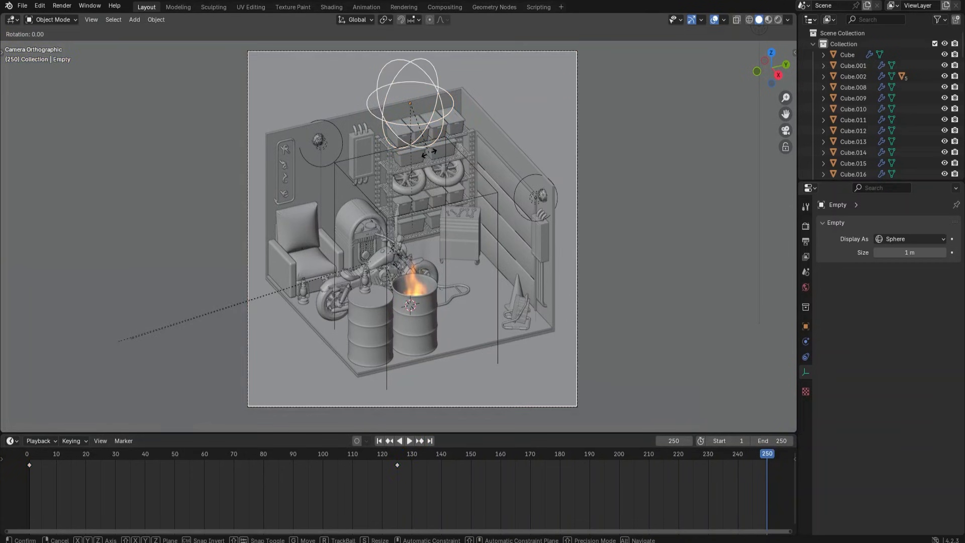
type("z-25")
key("Return")
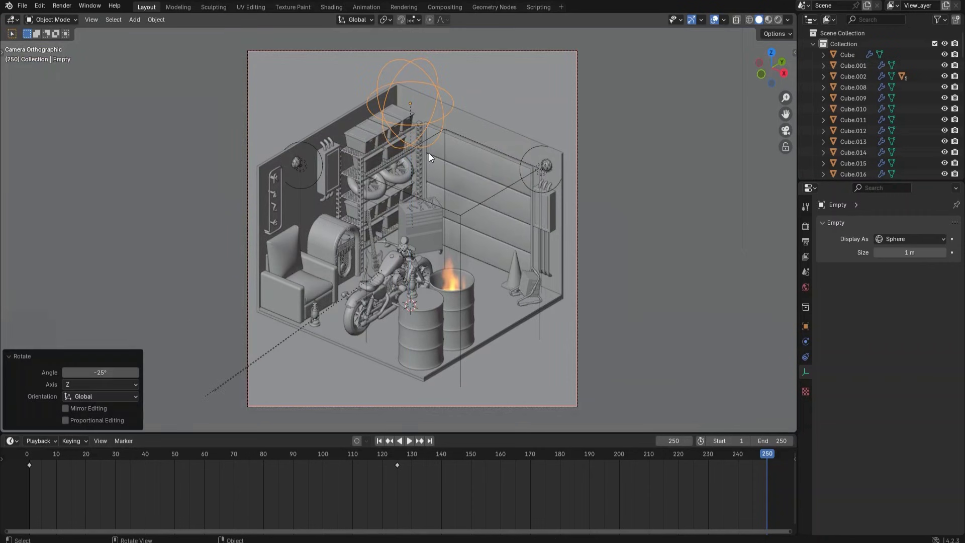
key("i")
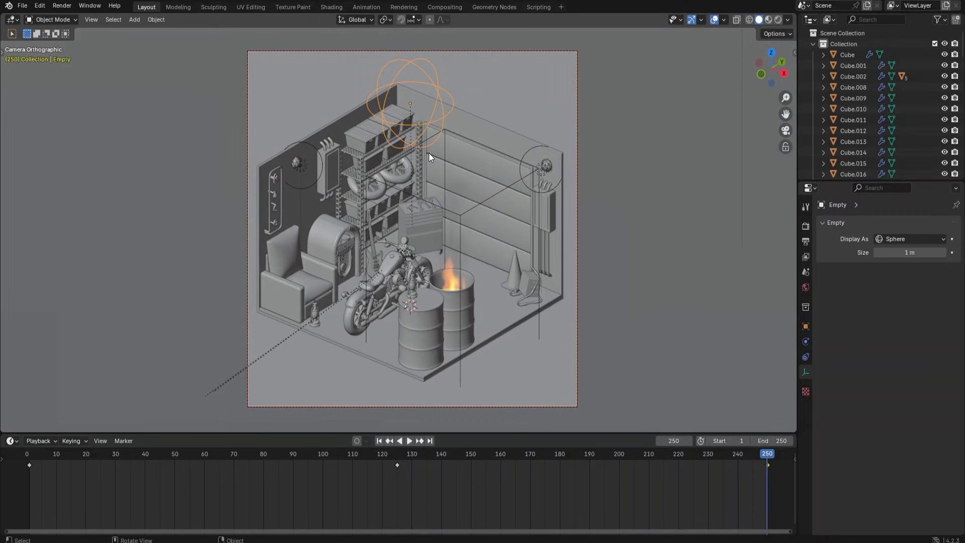
left_click(380, 441)
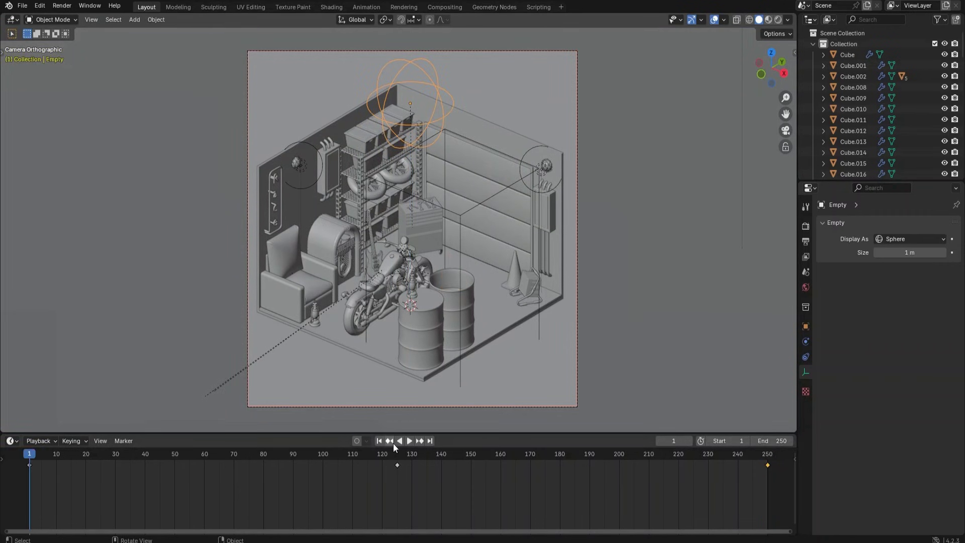
- Play the camera-swing animation and stop it around frame 16
left_click(409, 440)
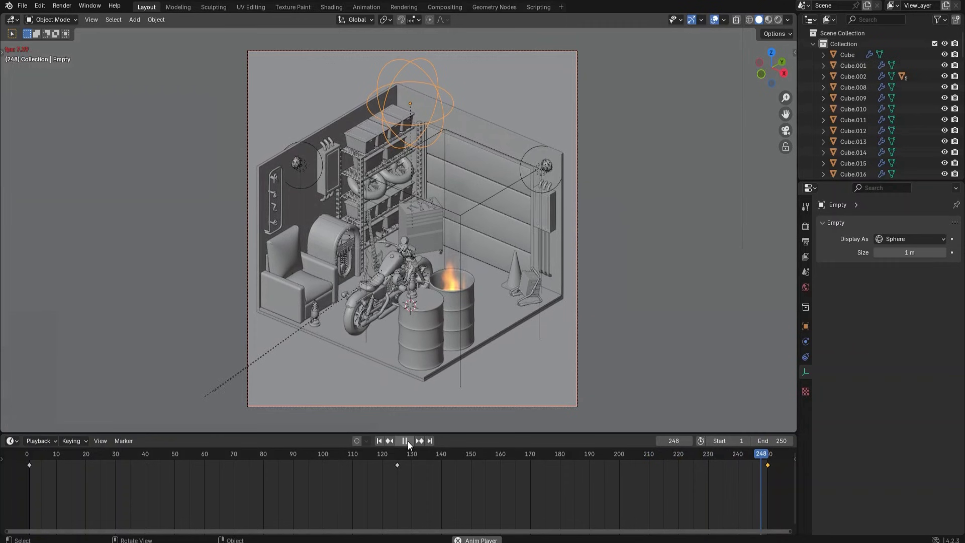
left_click(408, 441)
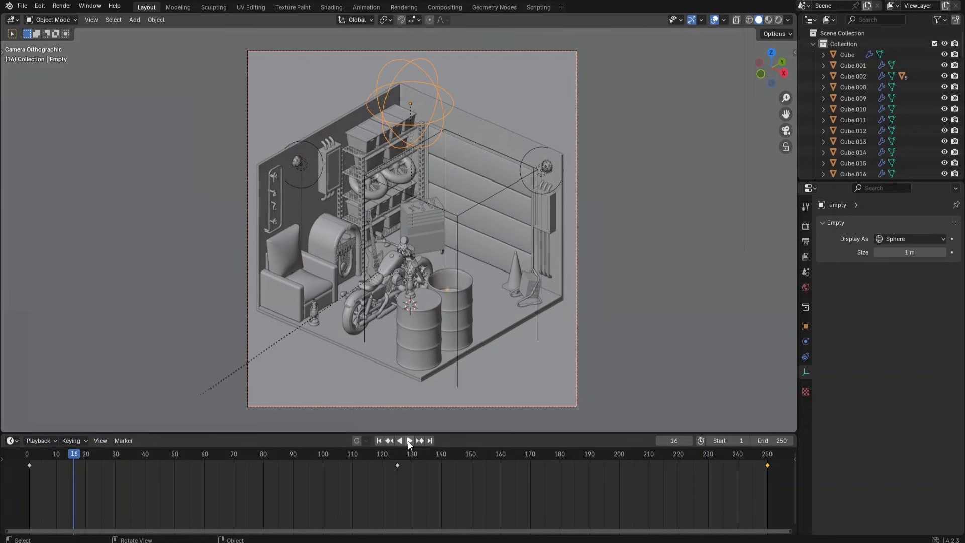
- Switch to Rendered shading and play the camera swing, stopping at frame 219
left_click(778, 20)
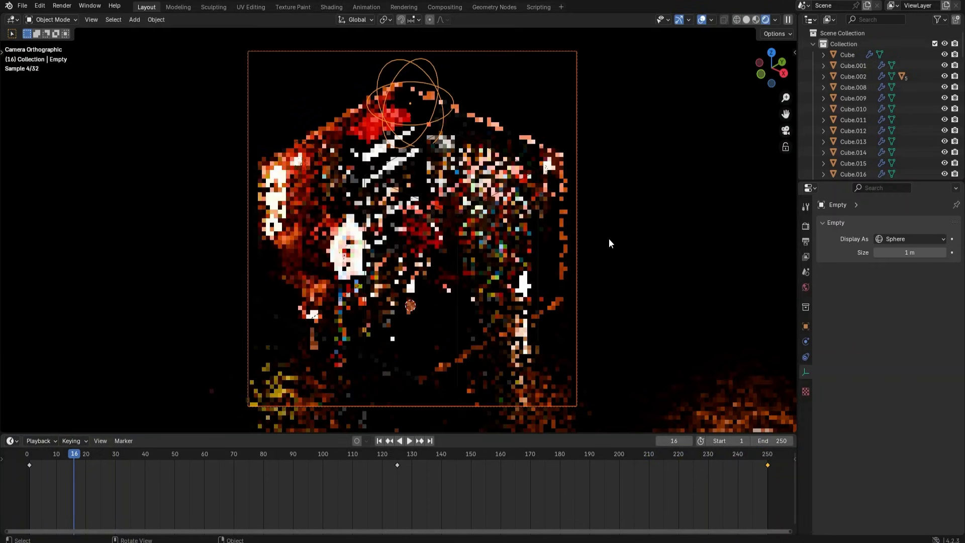
left_click(408, 442)
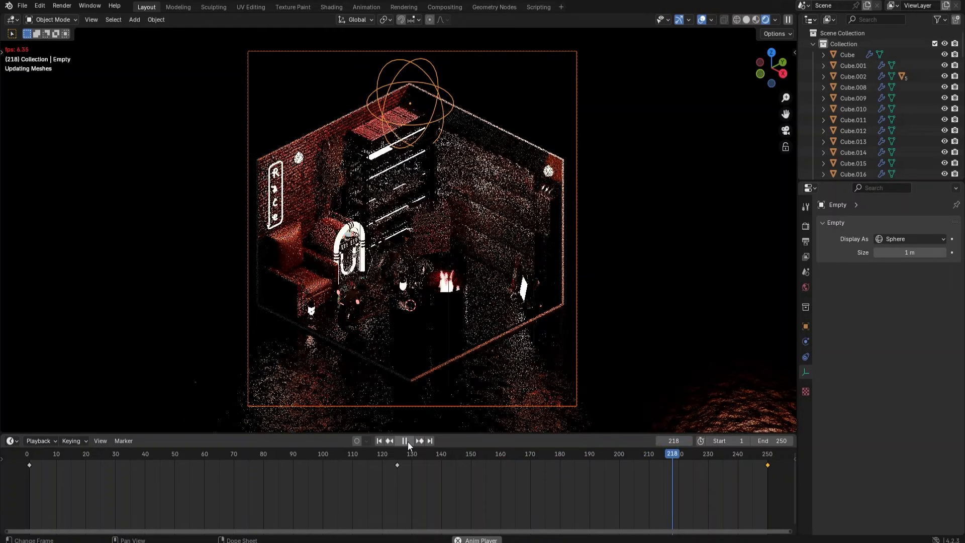
left_click(405, 440)
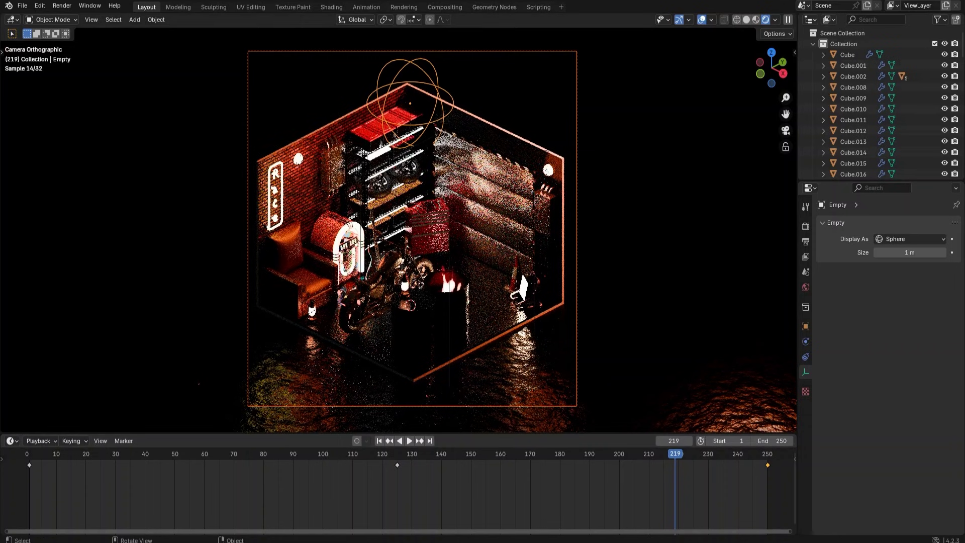